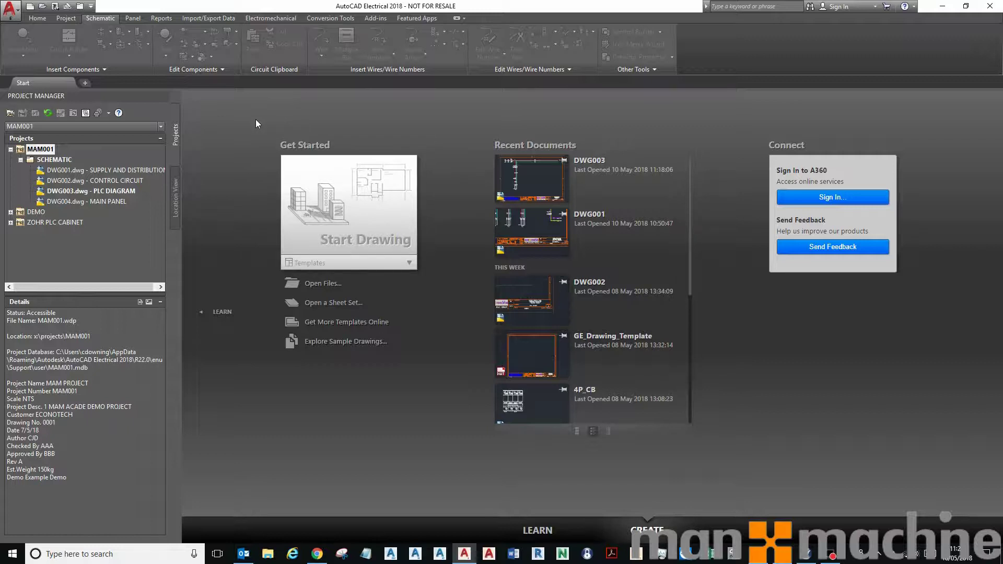
Open the drawing template file GE_Drawing_Template.dwt from the Template folder
left_click(42, 6)
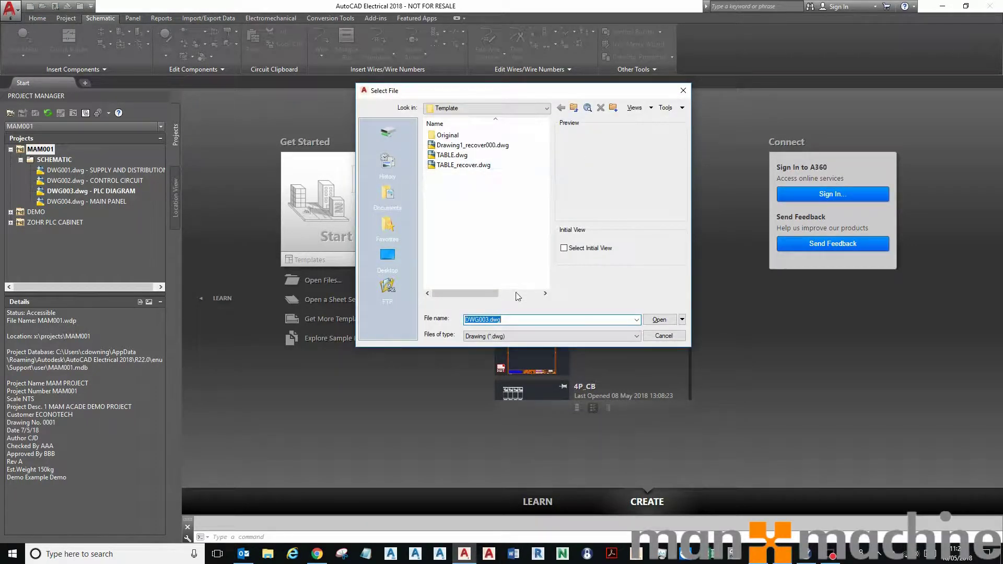
left_click(514, 336)
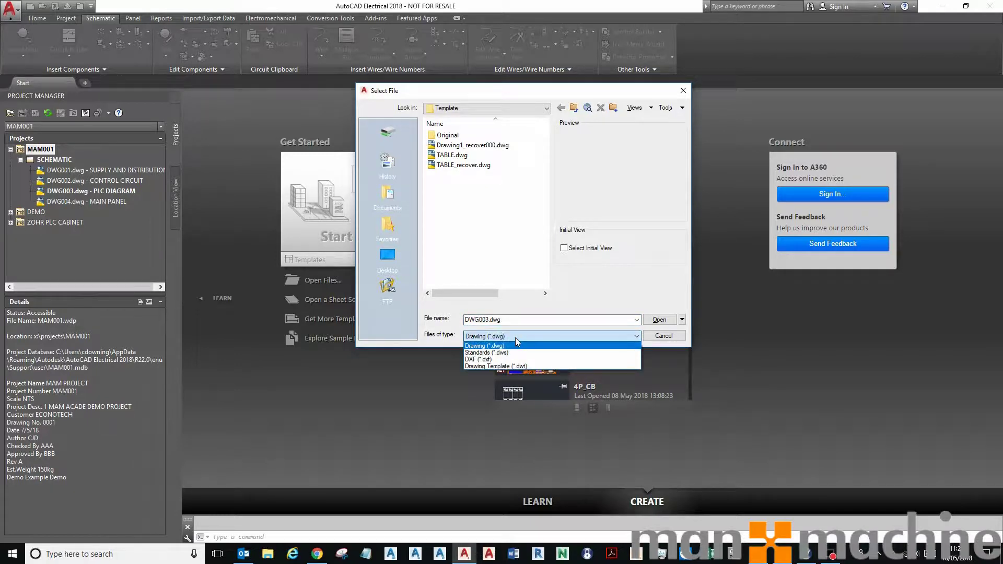
left_click(515, 367)
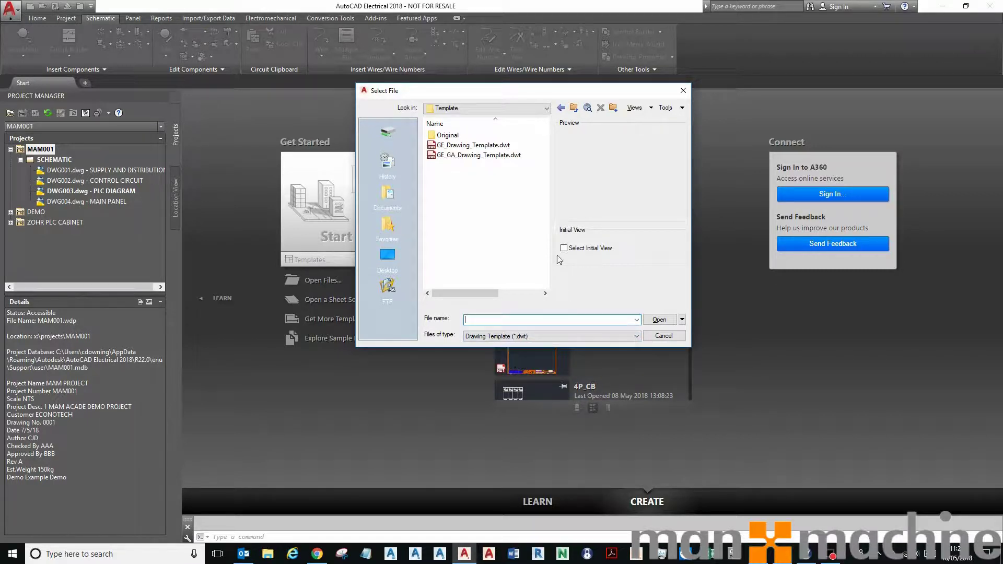
left_click_drag(488, 90, 466, 112)
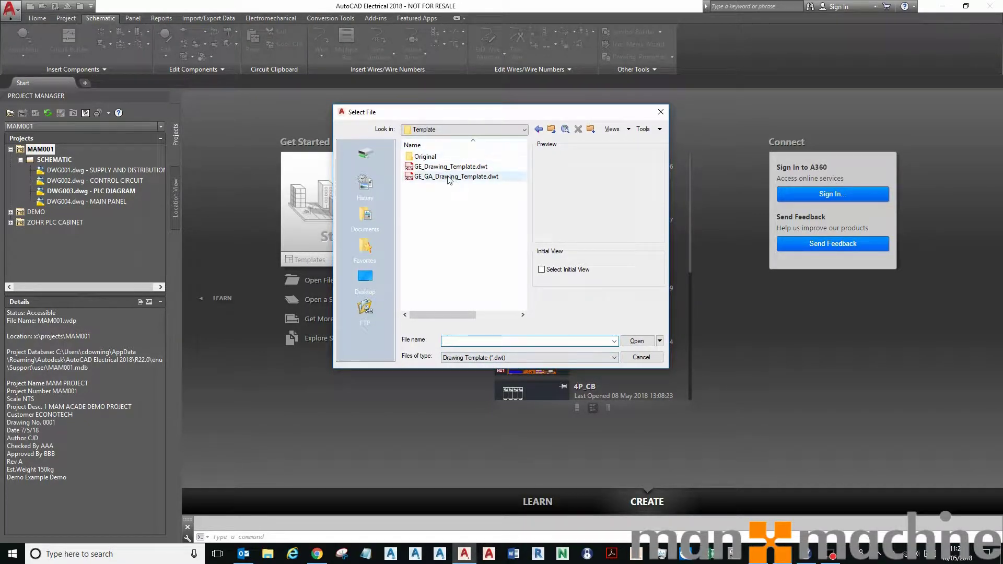
left_click(459, 168)
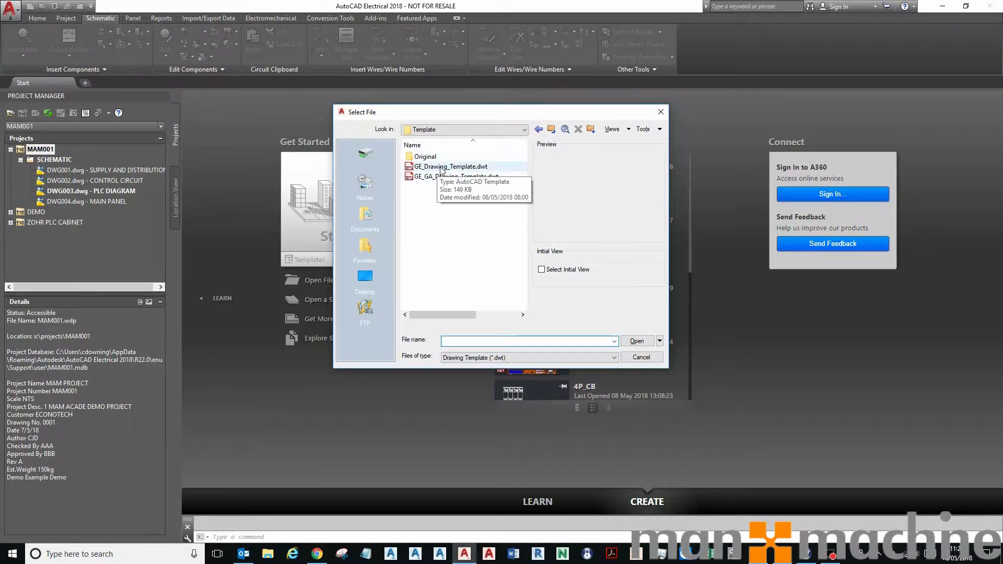
left_click(637, 341)
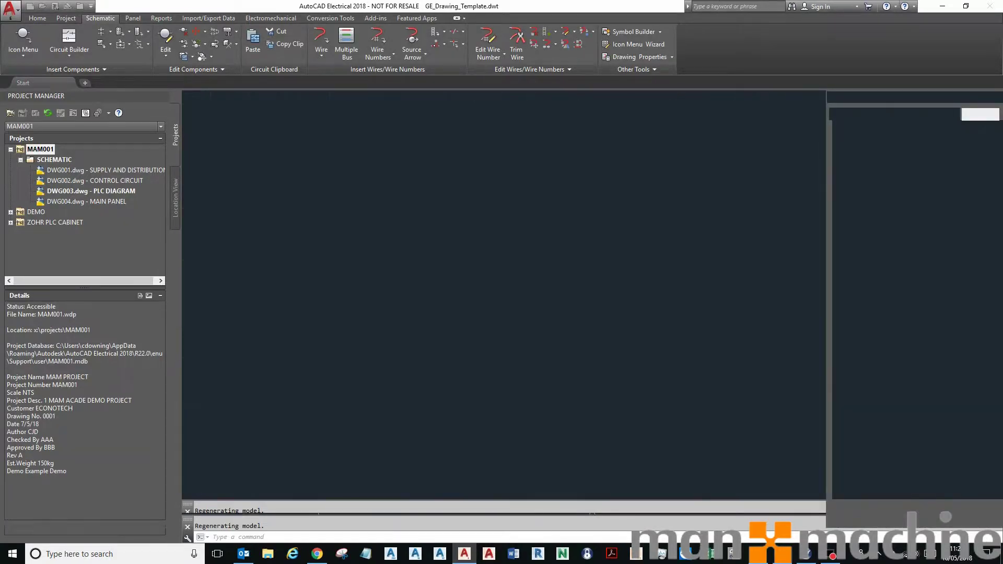
Explode the title block and border block into its separate objects and attribute definitions
scroll(392, 197, "down", 2)
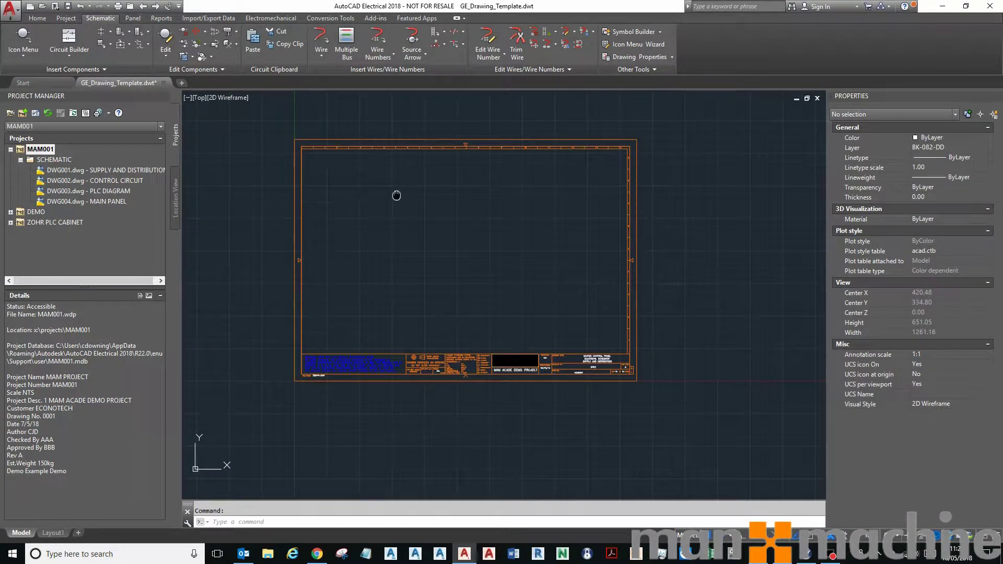
middle_click_drag(415, 331, 410, 357)
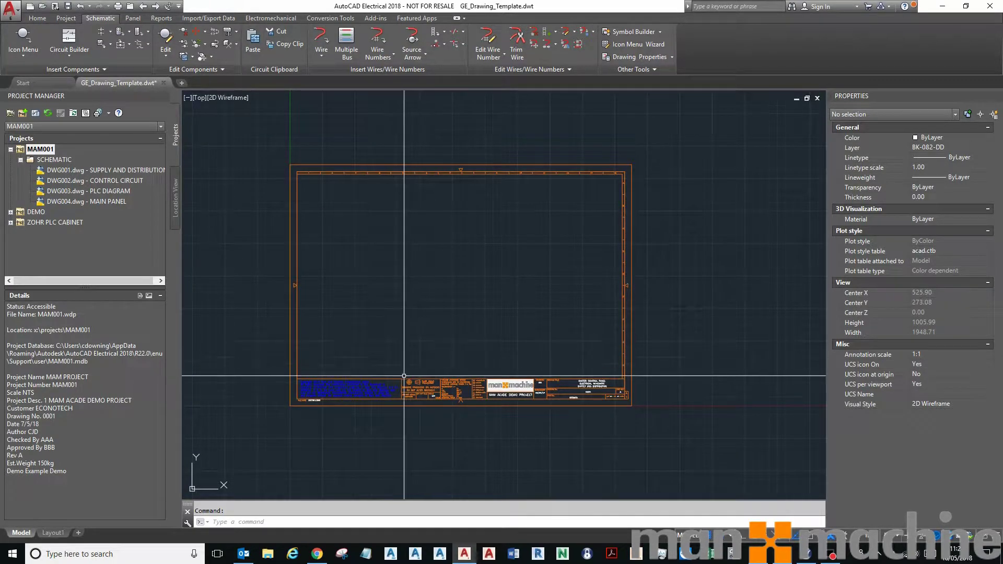
left_click(390, 387)
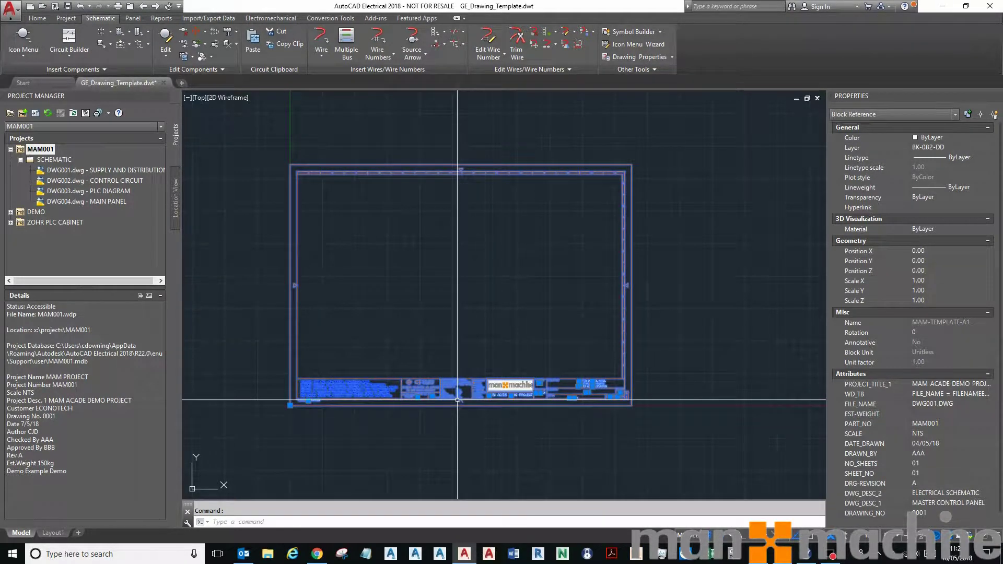
type("x")
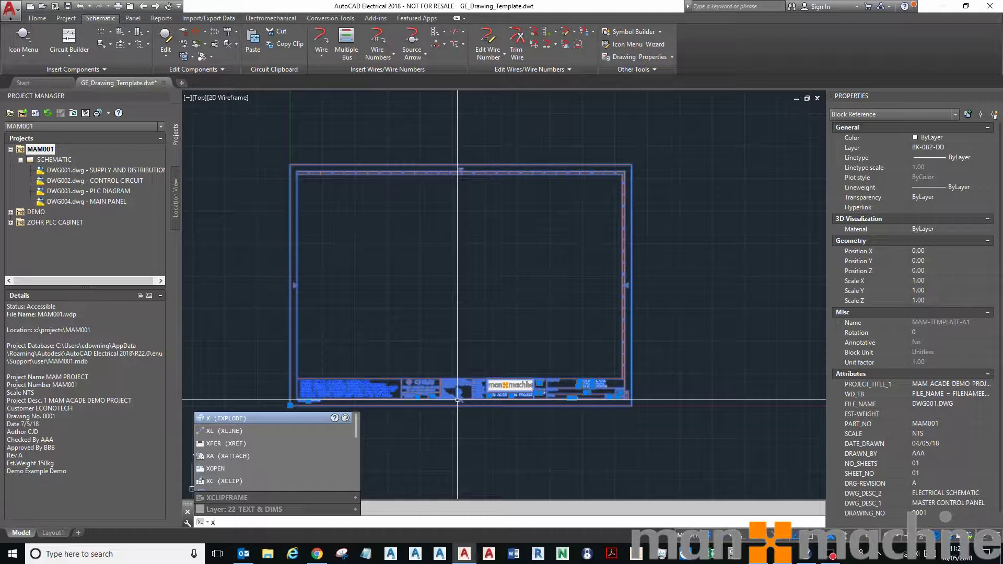
key("Return")
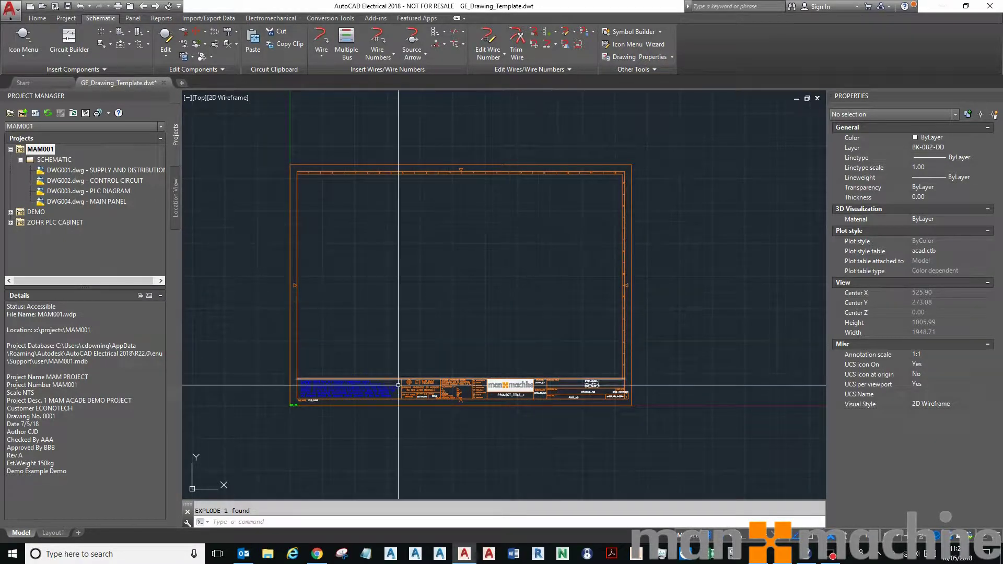
Inspect the tag, prompt and default of the DWG_DESC_1 attribute definition in the title block without changing it
scroll(512, 432, "up", 2)
middle_click_drag(503, 422, 605, 432)
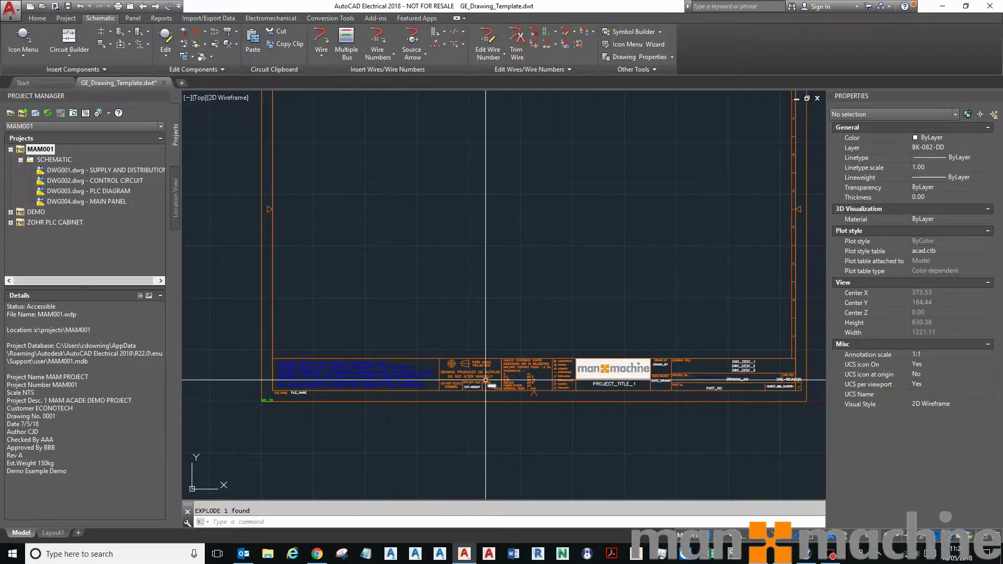
middle_click_drag(757, 396, 642, 382)
scroll(630, 350, "up", 4)
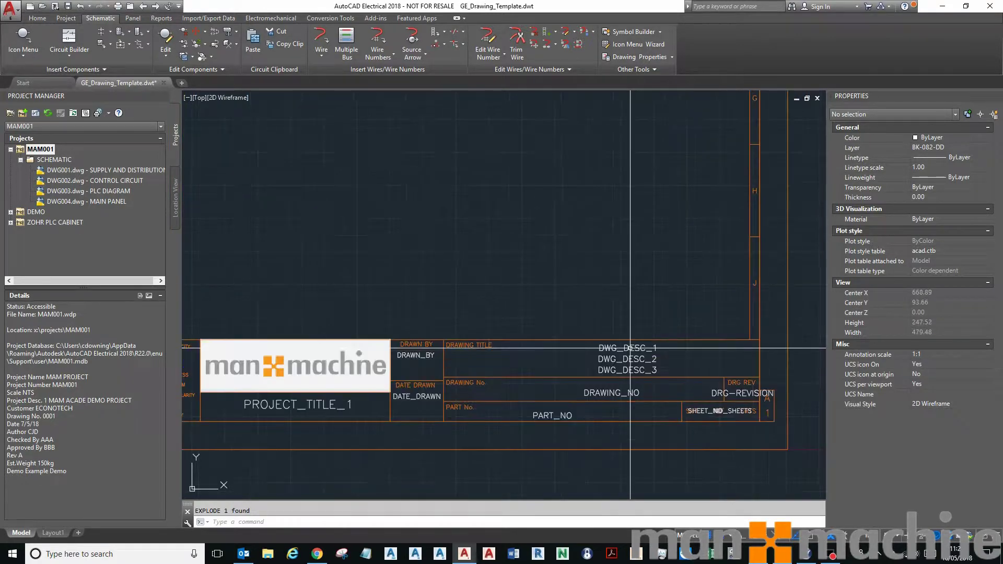
double_click(630, 350)
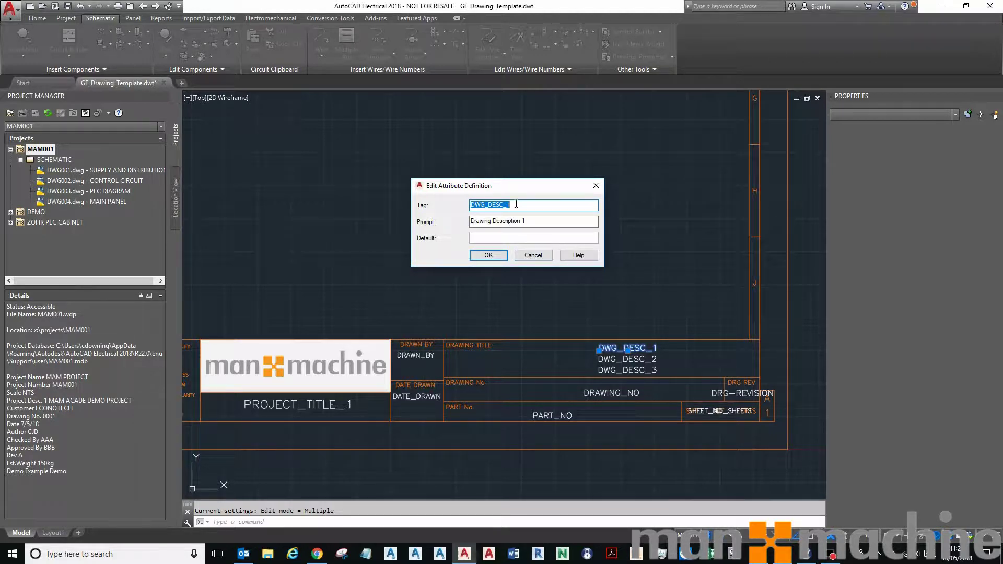
left_click(528, 222)
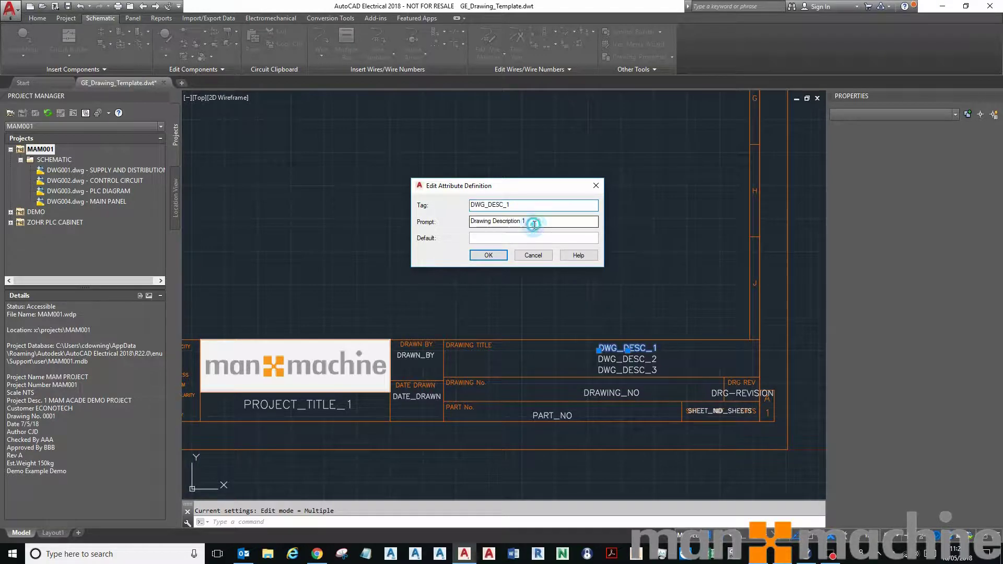
left_click(497, 236)
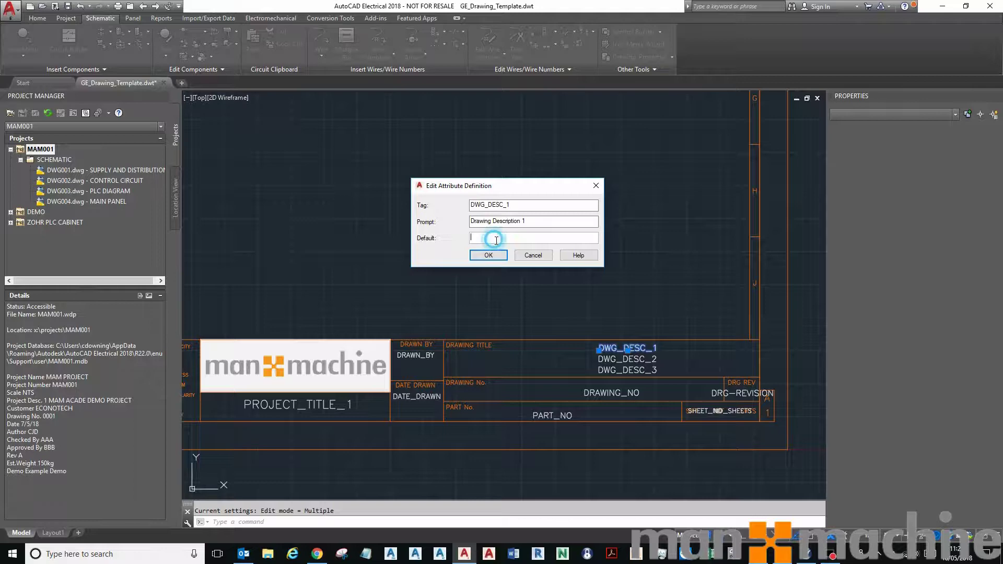
left_click(533, 255)
Add the Insert and Annotate tabs to the ribbon display
middle_click_drag(434, 303, 512, 298)
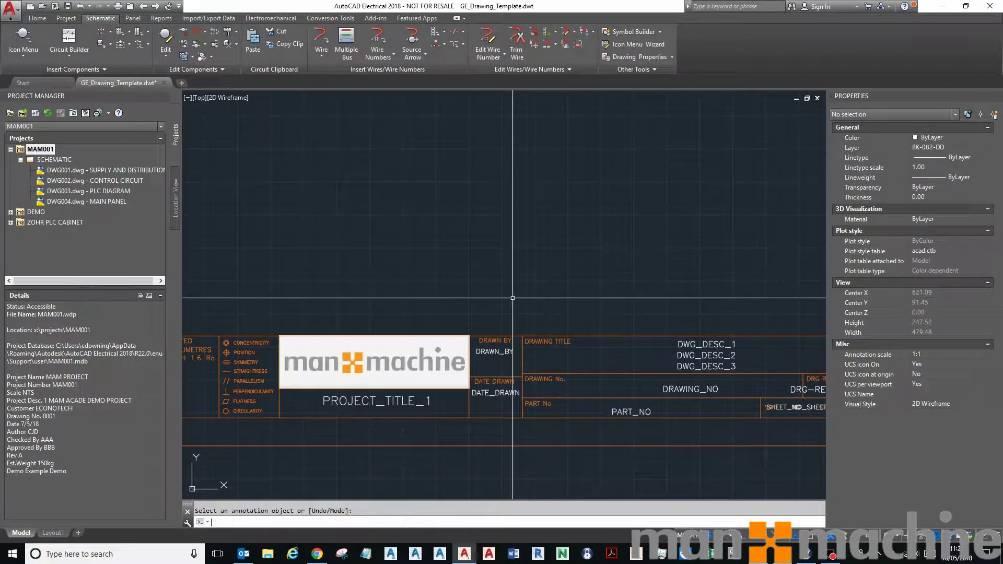
scroll(530, 272, "down", 2)
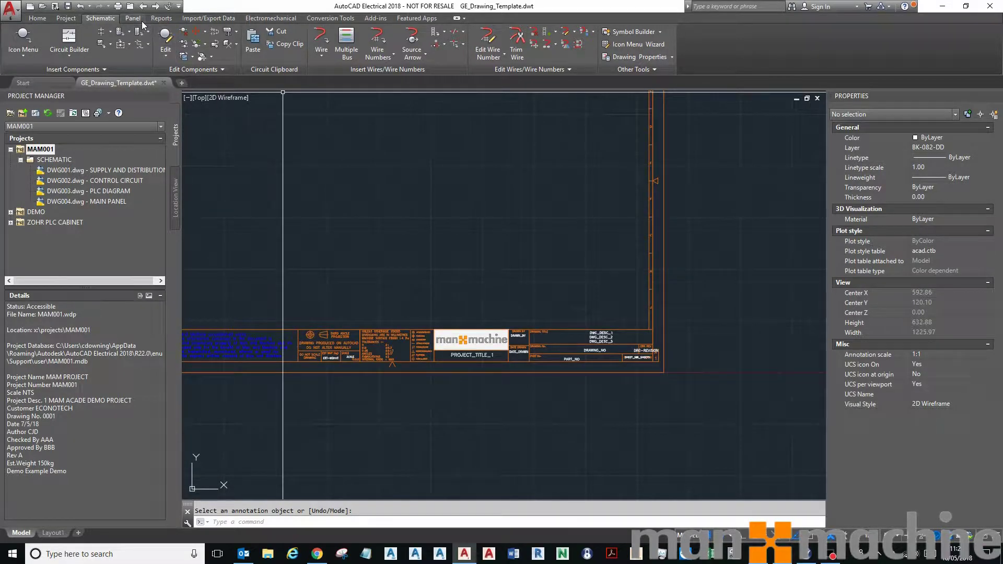
right_click(142, 22)
mouse_move(159, 53)
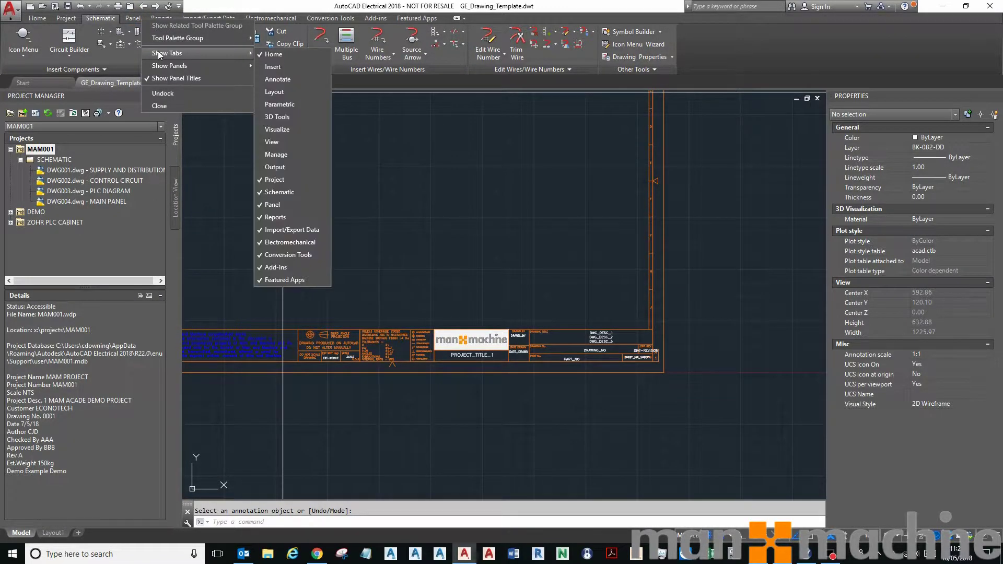
left_click(273, 67)
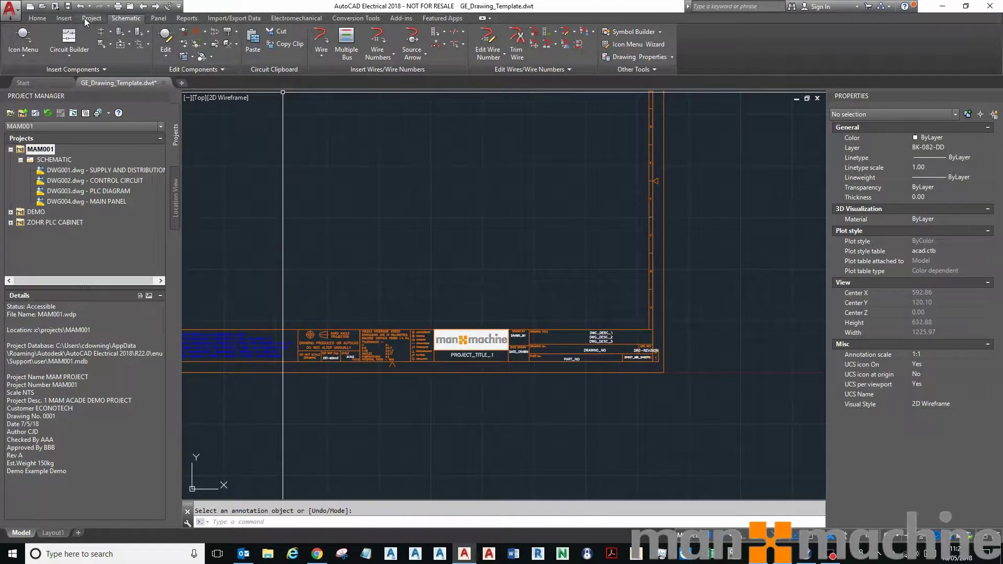
right_click(120, 22)
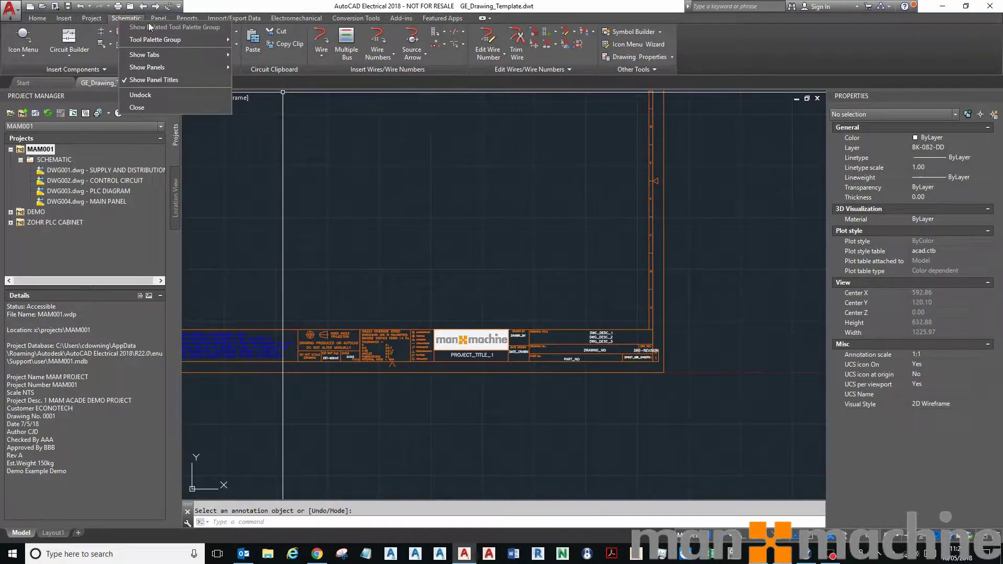
mouse_move(156, 55)
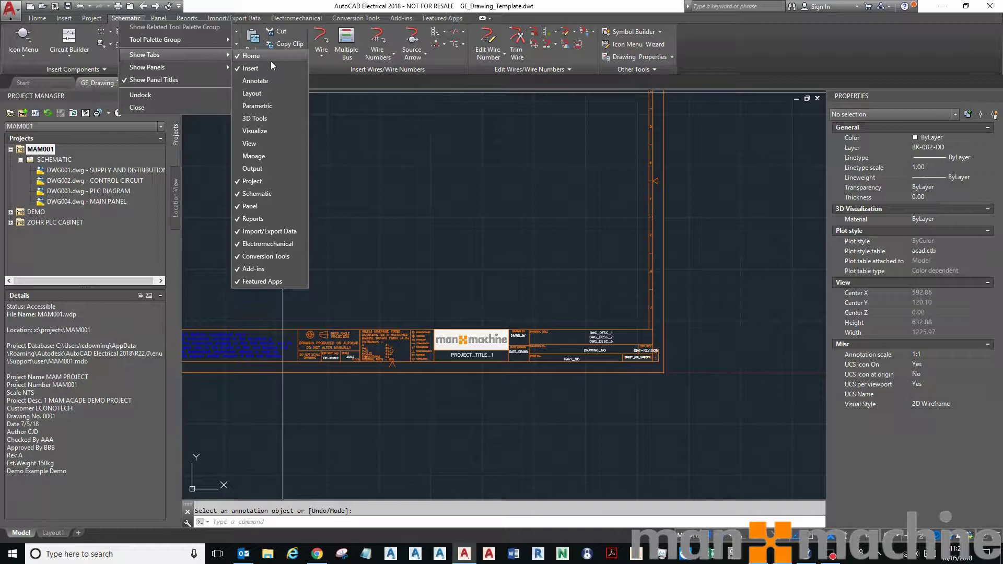
left_click(268, 81)
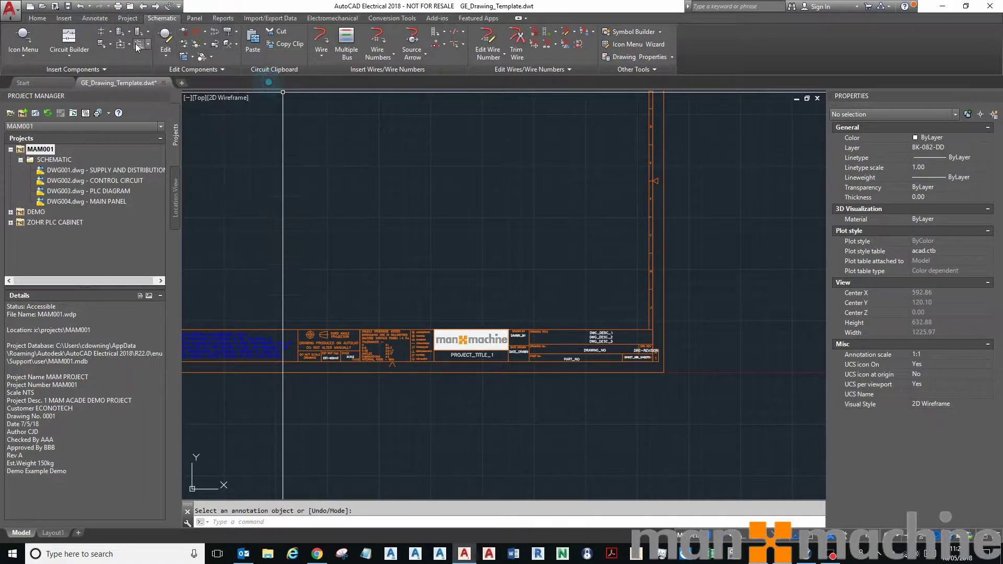
Start a new attribute definition with the tag DEMO and the prompt "Demo Description"
left_click(83, 18)
left_click(64, 18)
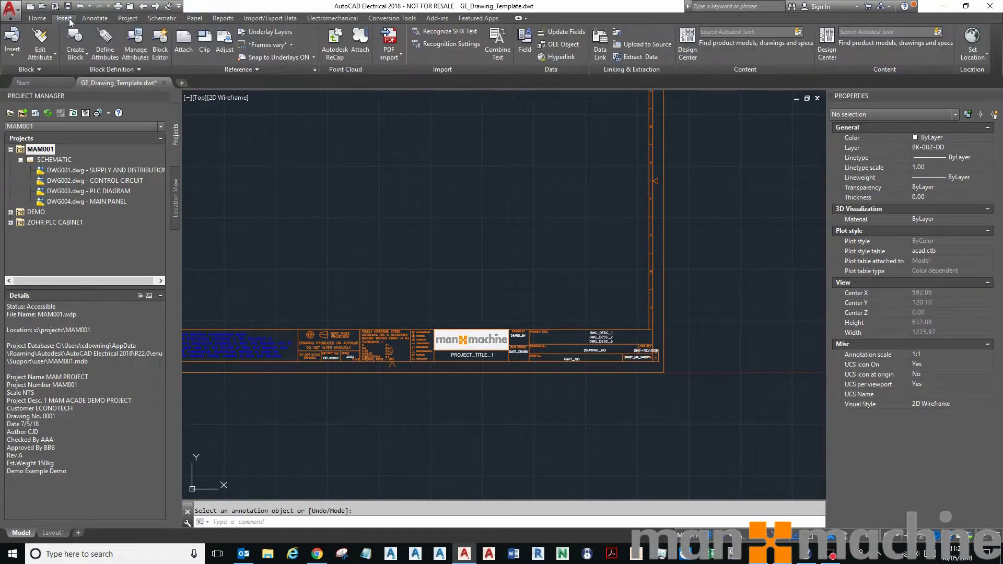
left_click(104, 49)
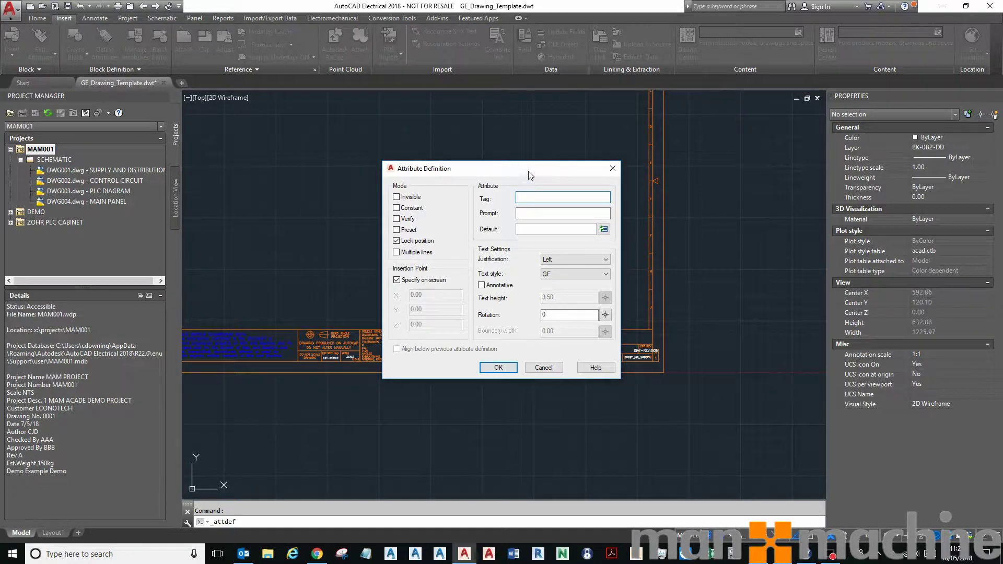
left_click_drag(528, 171, 432, 188)
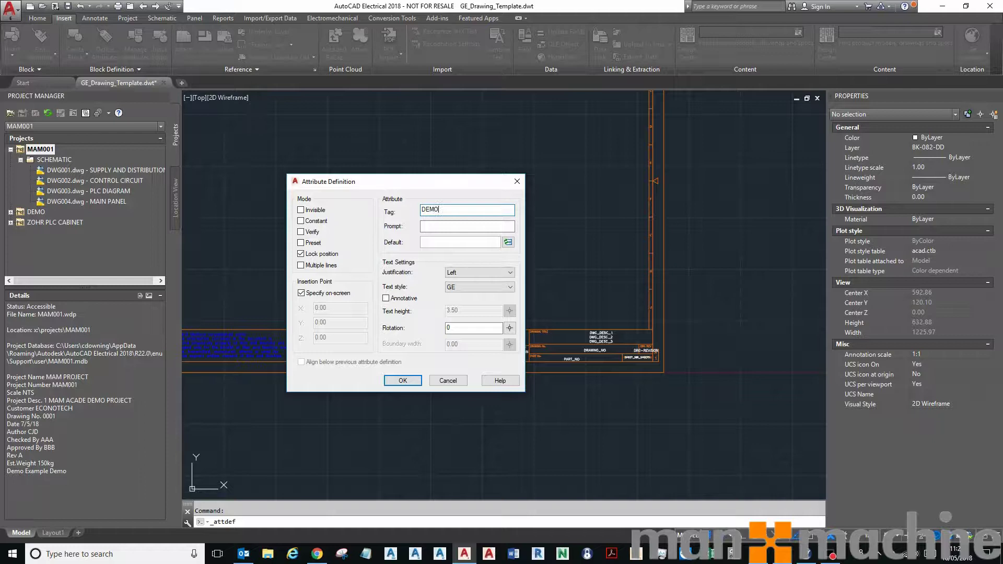
left_click(468, 225)
type("Demo Description")
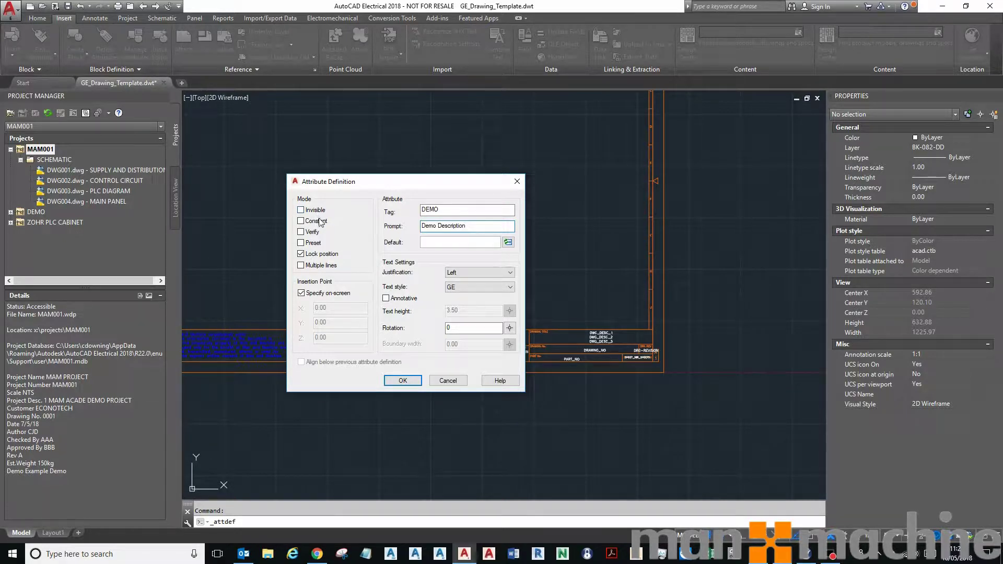
Set the DEMO attribute's justification to Middle center and its text style to STANDARD
left_click_drag(332, 183, 387, 186)
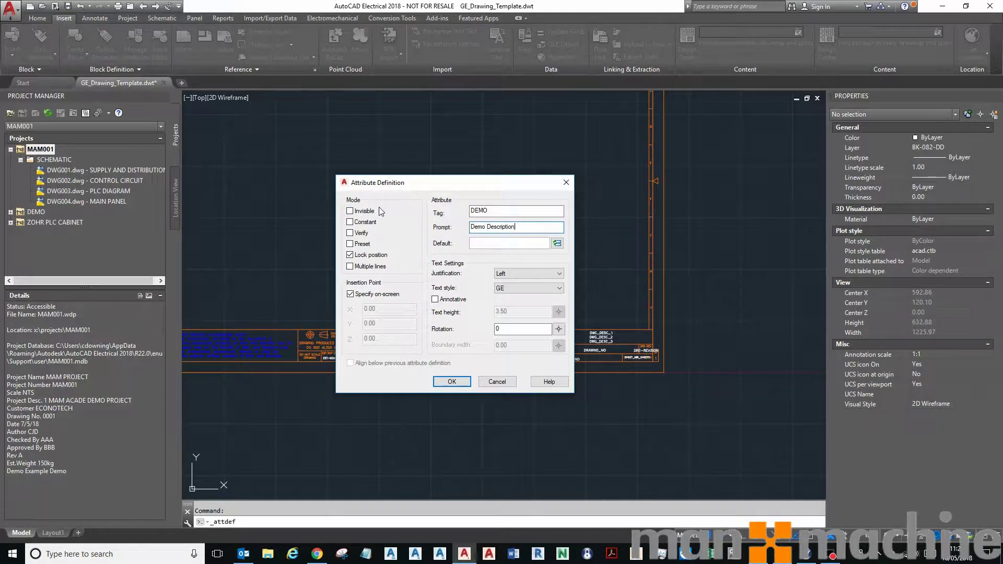
left_click(521, 274)
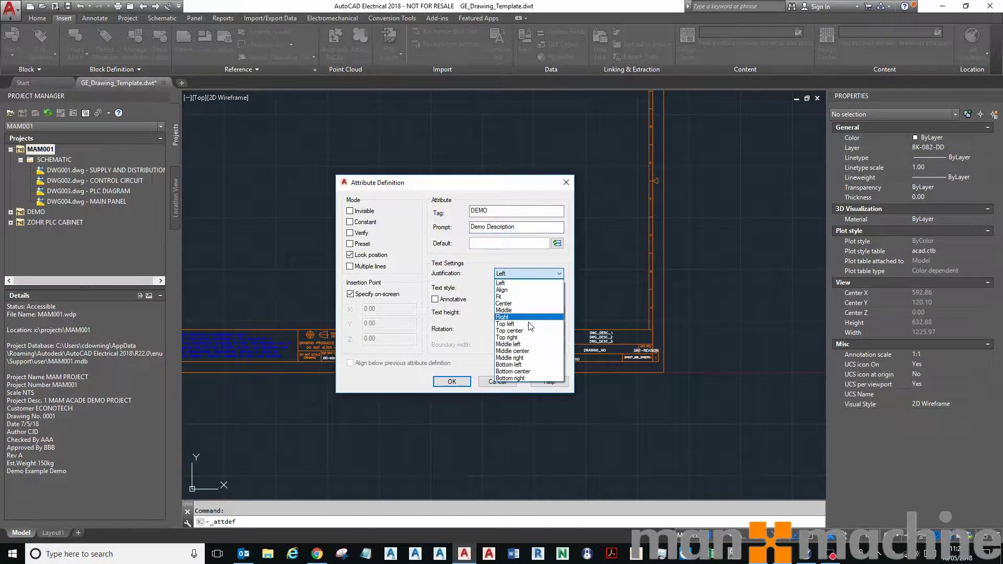
left_click(533, 352)
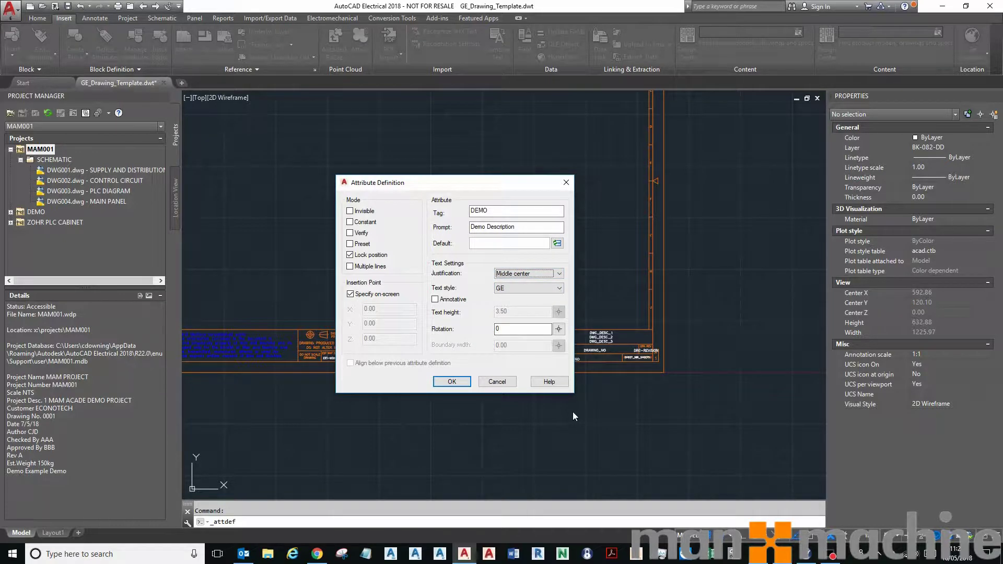
left_click(533, 288)
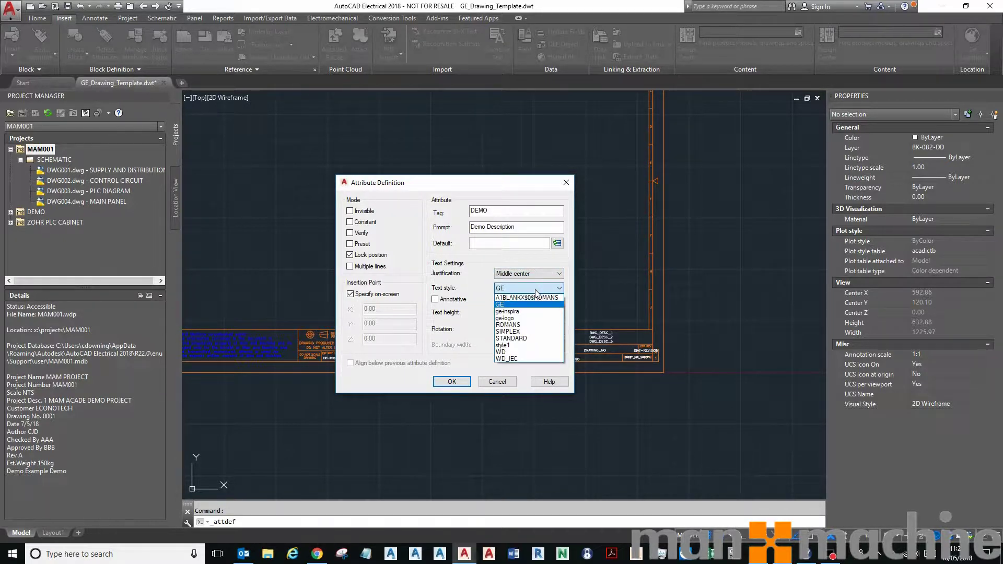
left_click(520, 338)
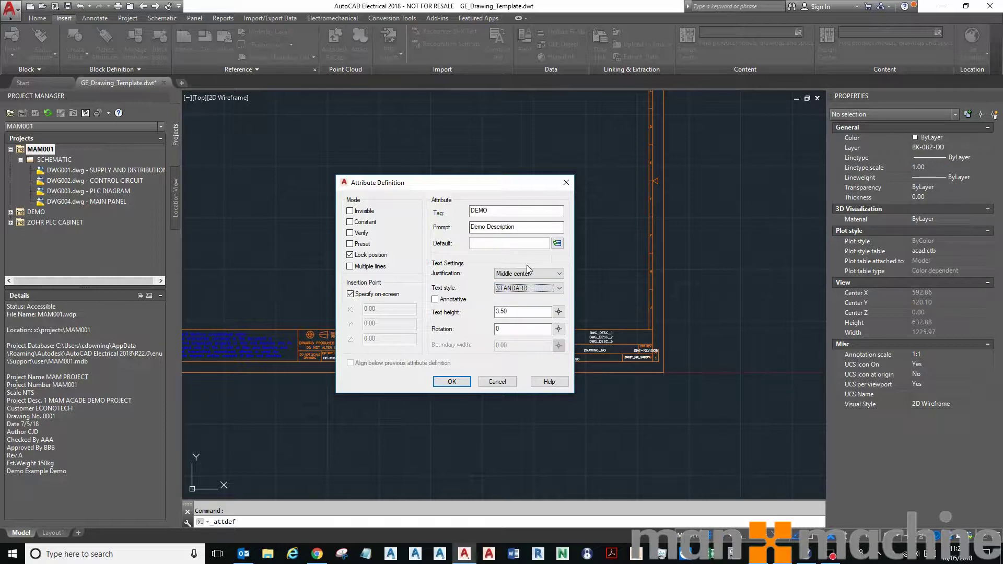
Give the DEMO attribute a dash placeholder as default and place it just above the drawing title cell of the title block
left_click(523, 244)
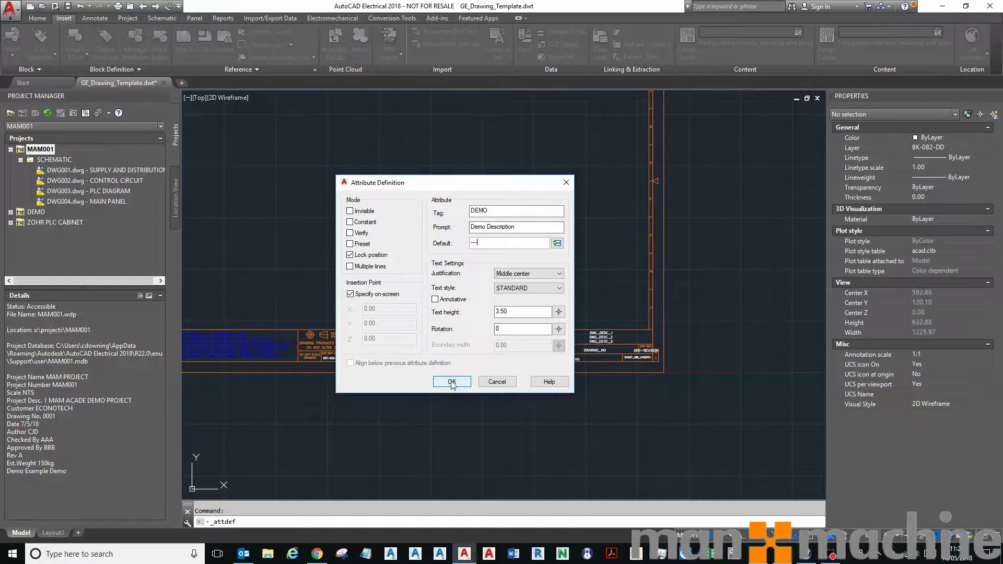
left_click(452, 382)
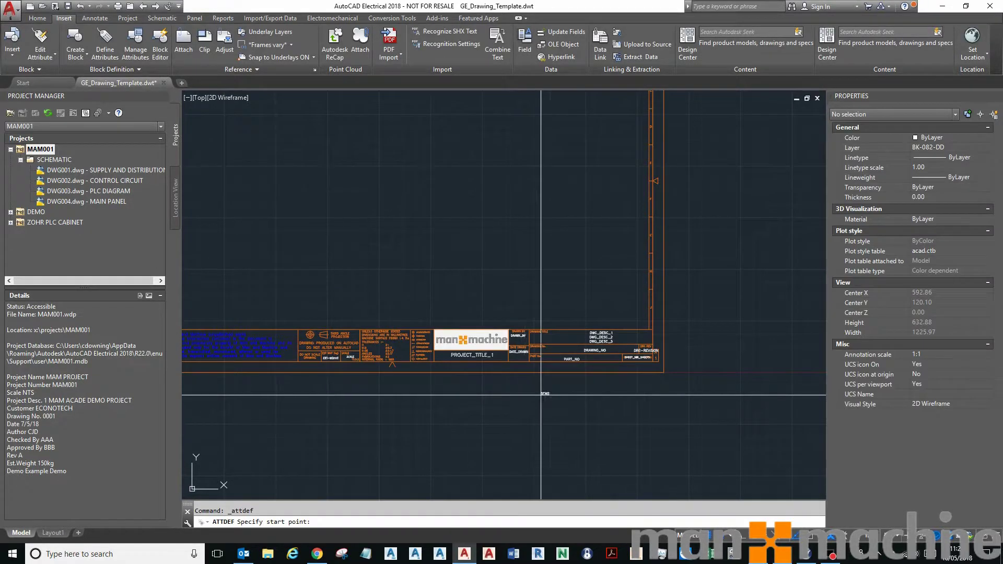
scroll(454, 387, "up", 3)
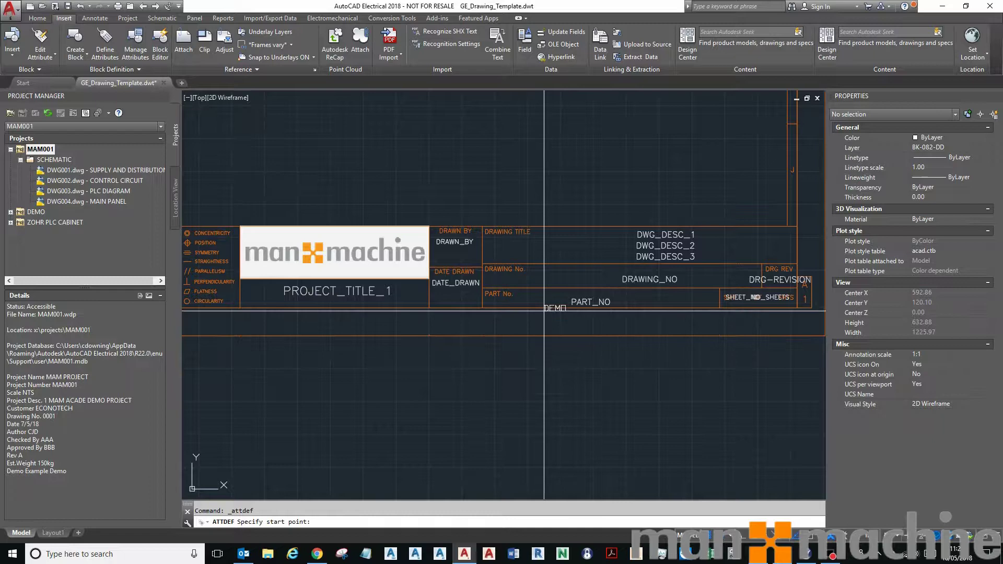
scroll(494, 312, "down", 2)
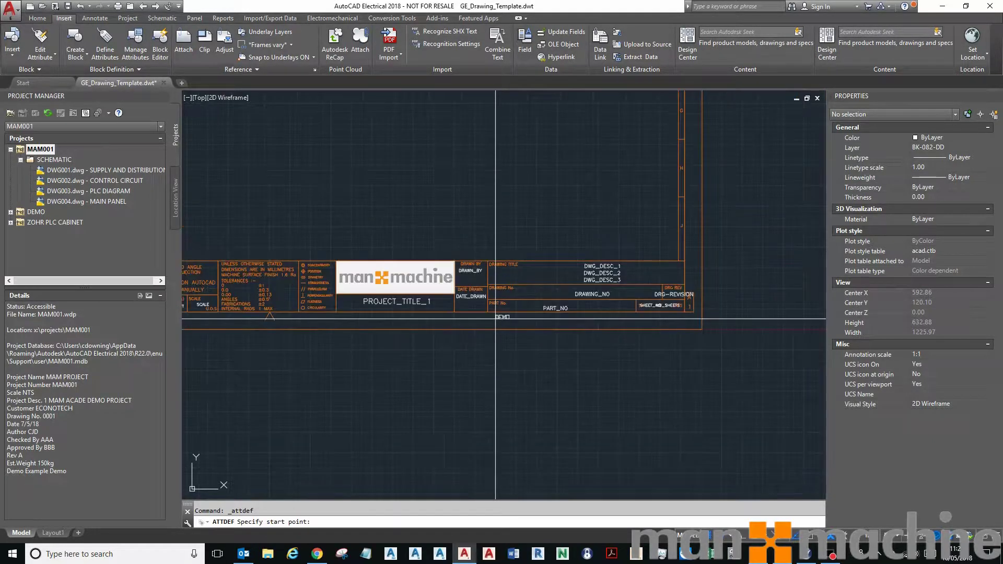
scroll(526, 326, "up", 4)
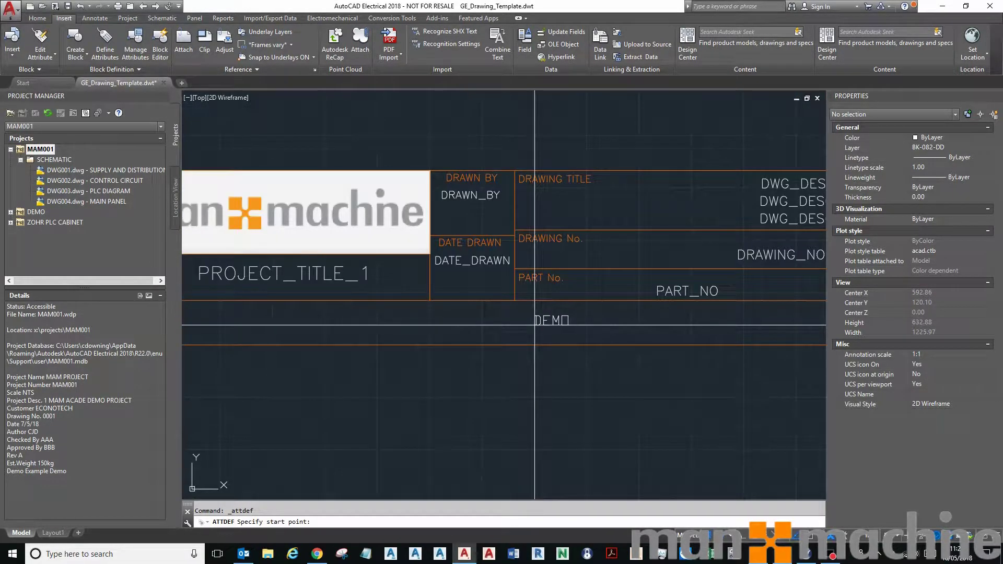
scroll(568, 326, "down", 4)
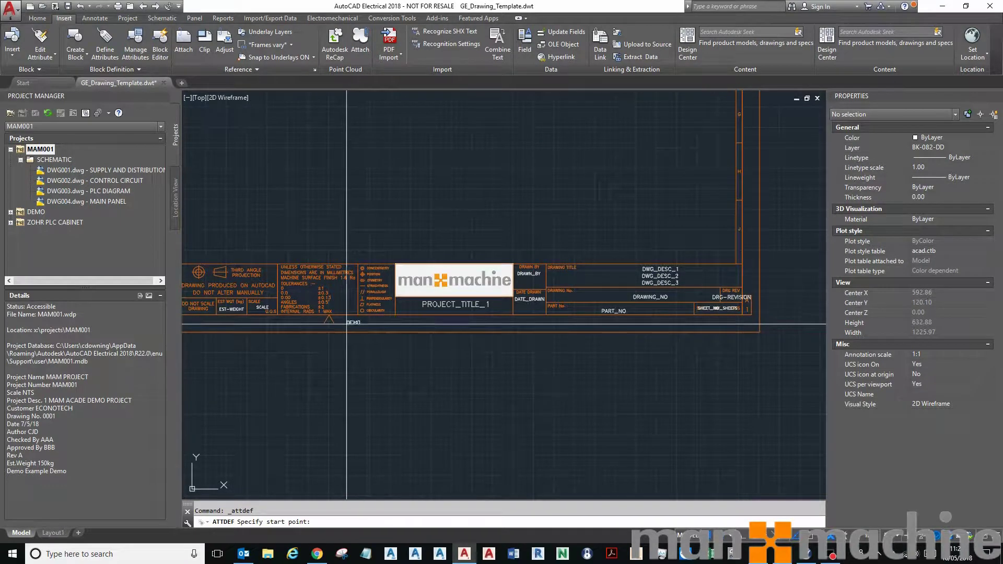
scroll(643, 315, "up", 2)
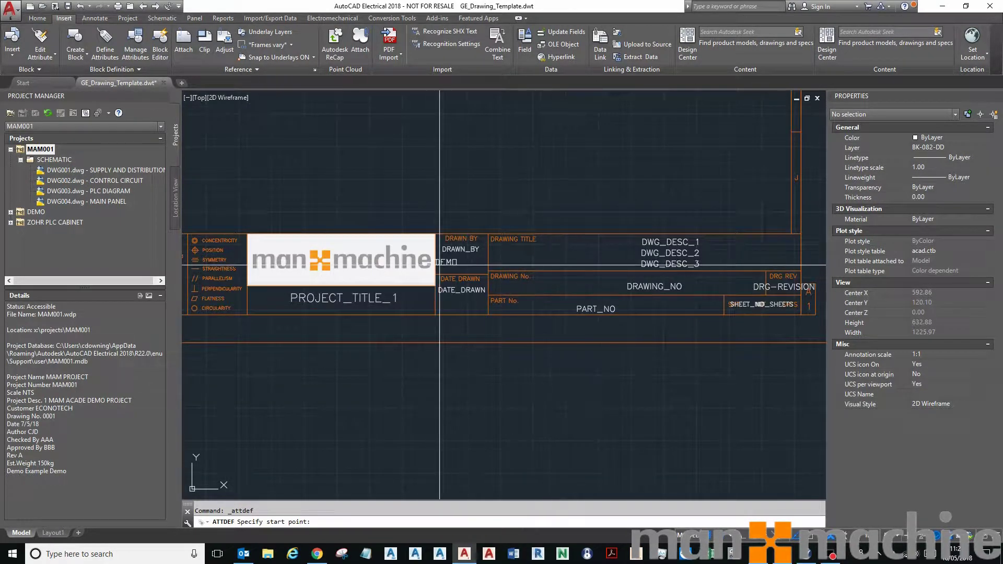
left_click(625, 232)
middle_click_drag(672, 340, 653, 351)
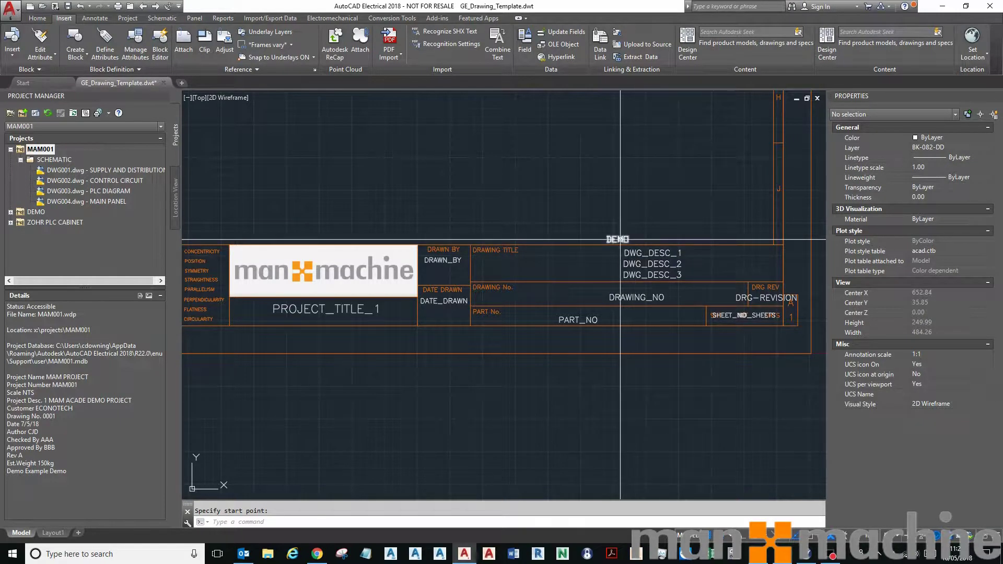
Review the available title block linking methods in Title Block Setup without applying any of them
middle_click_drag(617, 278, 632, 316)
scroll(632, 317, "down", 5)
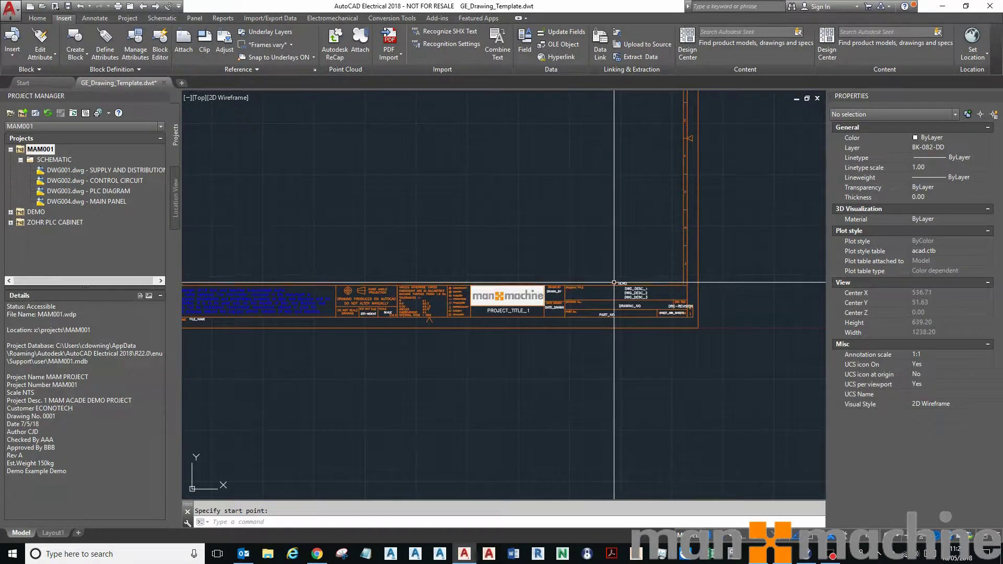
mouse_move(617, 251)
middle_mouse_down()
mouse_move(635, 381)
mouse_move(671, 420)
middle_mouse_up()
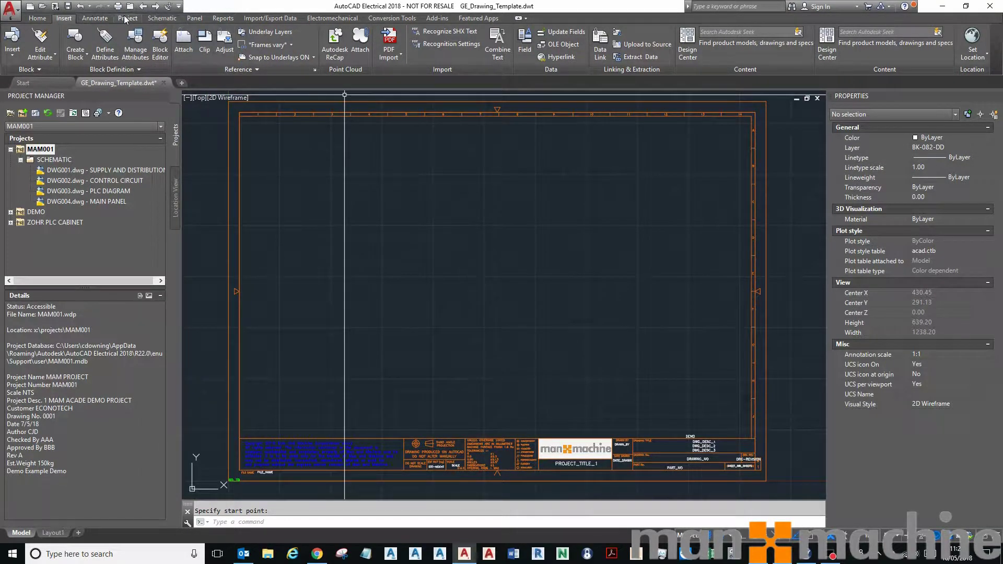
left_click(155, 21)
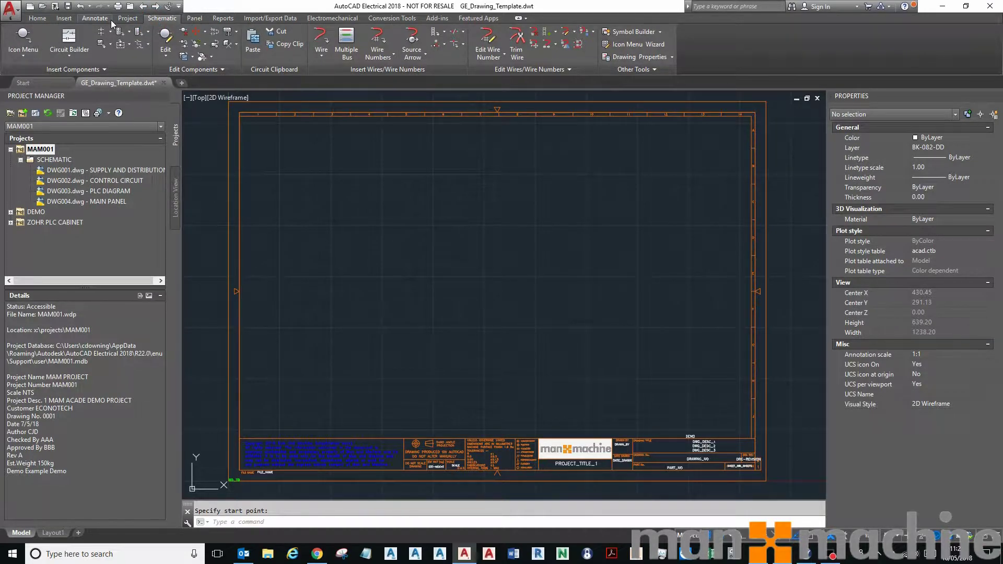
left_click(130, 19)
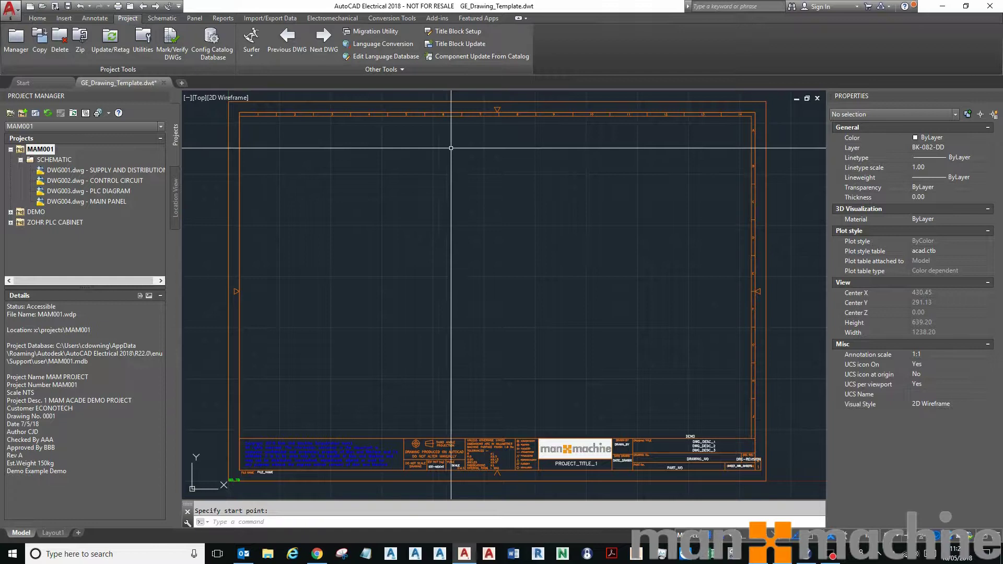
left_click(443, 31)
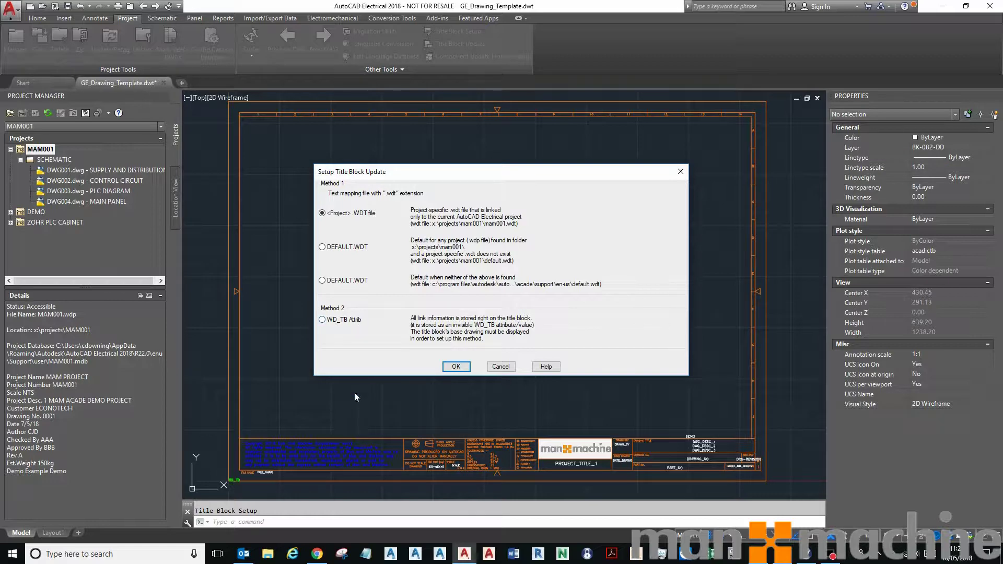
left_click(502, 367)
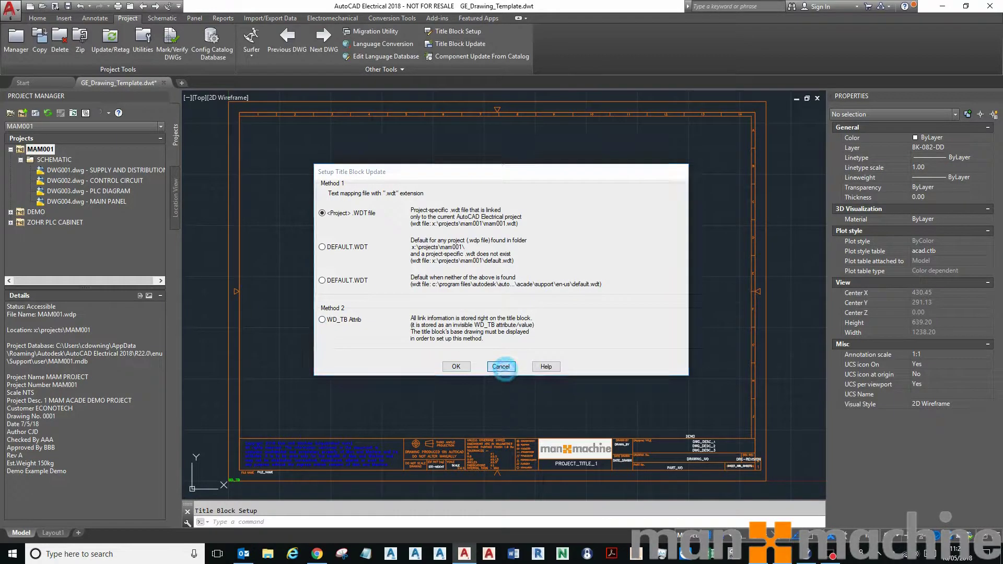
Inspect the full default value of the WD_TB attribute definition at the drawing's lower-left corner without changing it
scroll(231, 485, "up", 2)
scroll(231, 485, "up", 5)
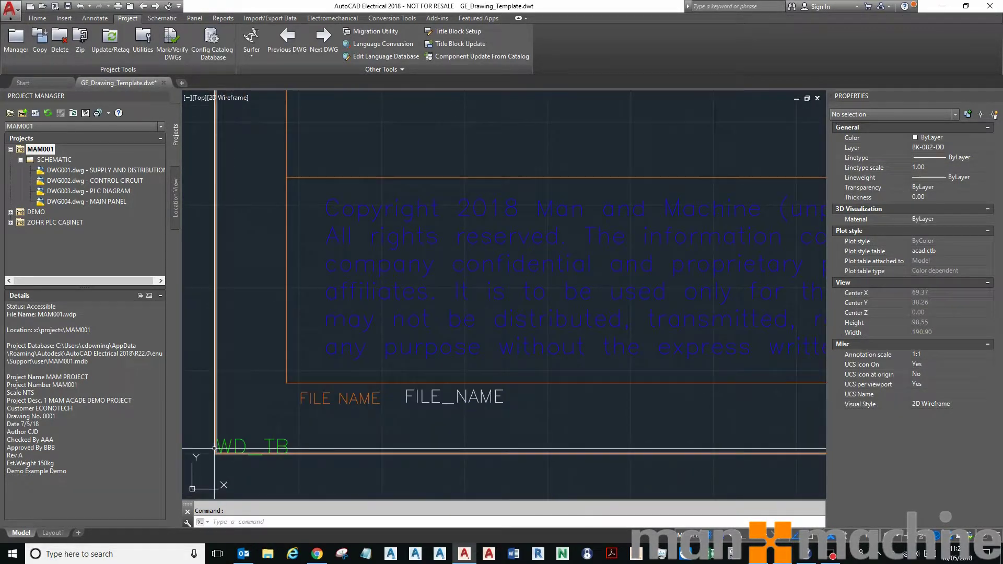
double_click(247, 445)
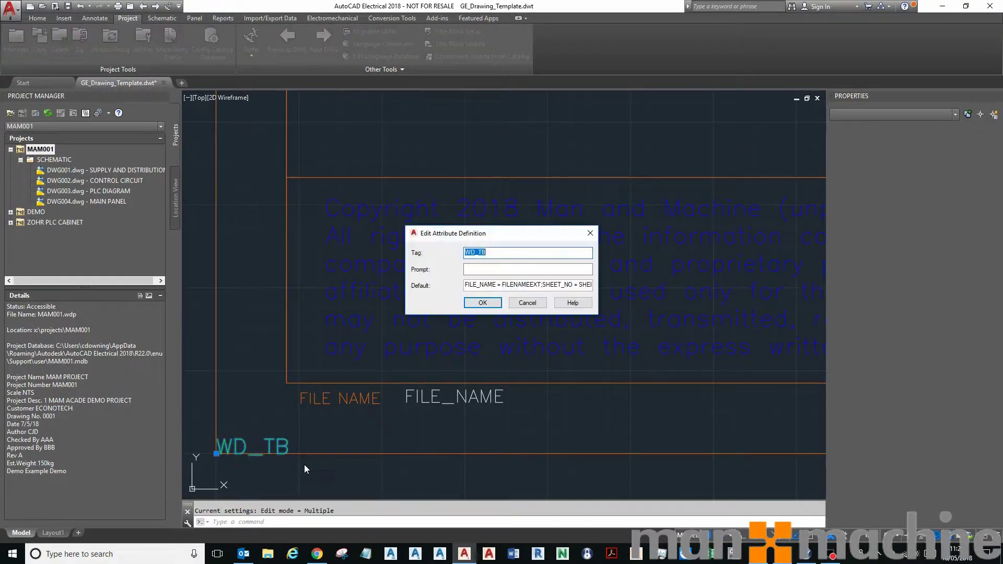
left_click_drag(598, 314, 875, 314)
left_click_drag(467, 287, 896, 289)
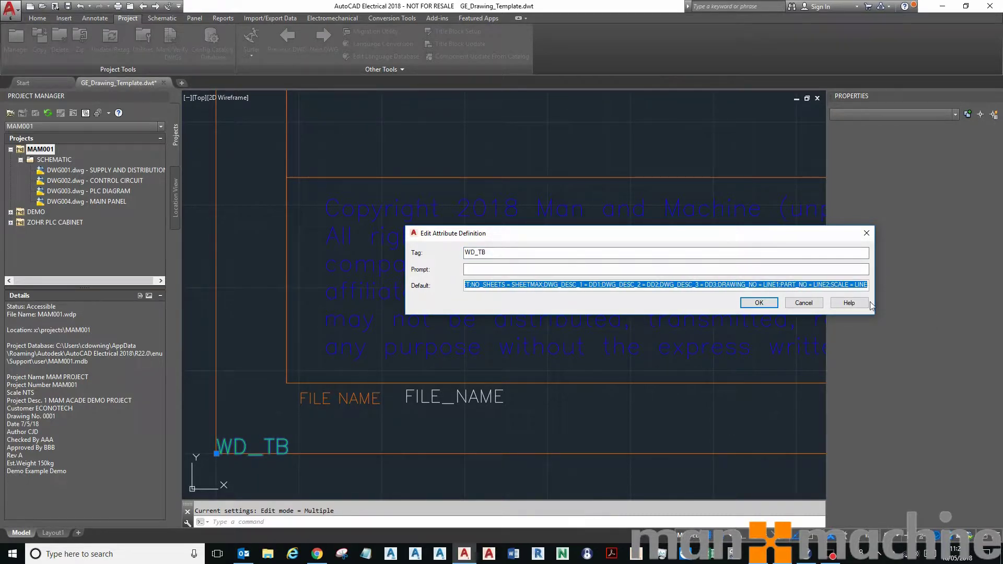
left_click(817, 306)
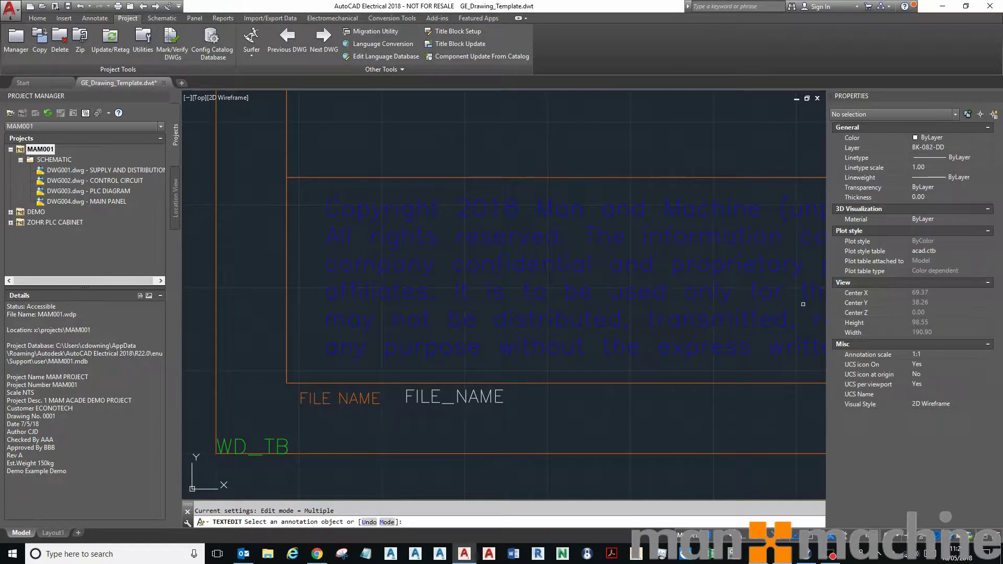
Start Title Block Setup using the WD_TB Attrib method
scroll(347, 333, "down", 6)
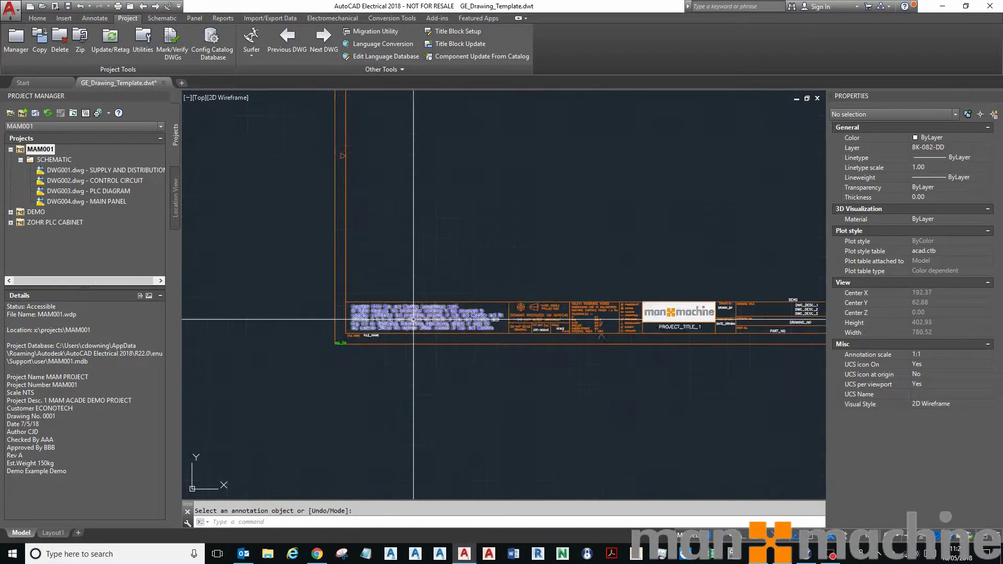
scroll(330, 405, "down", 2)
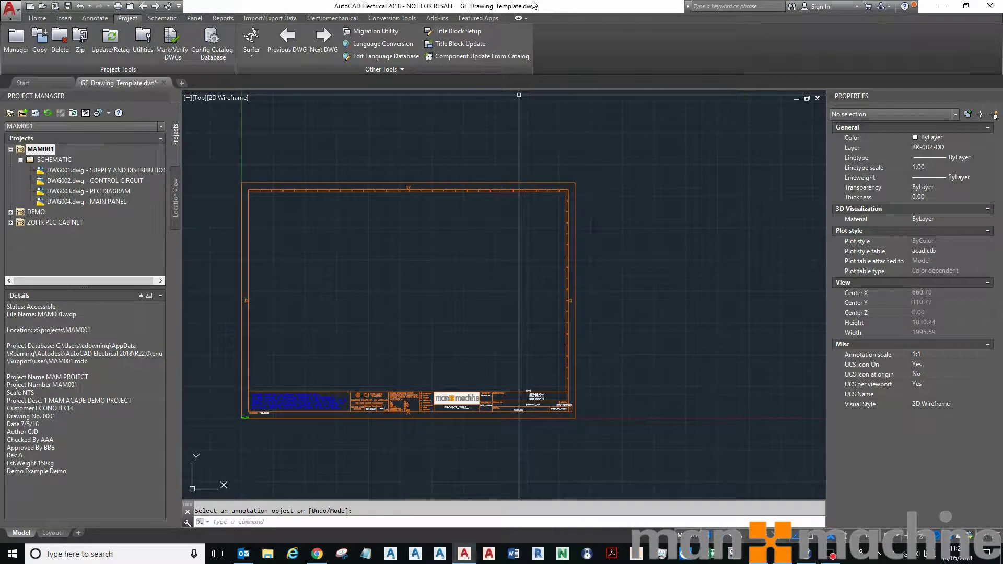
left_click(464, 33)
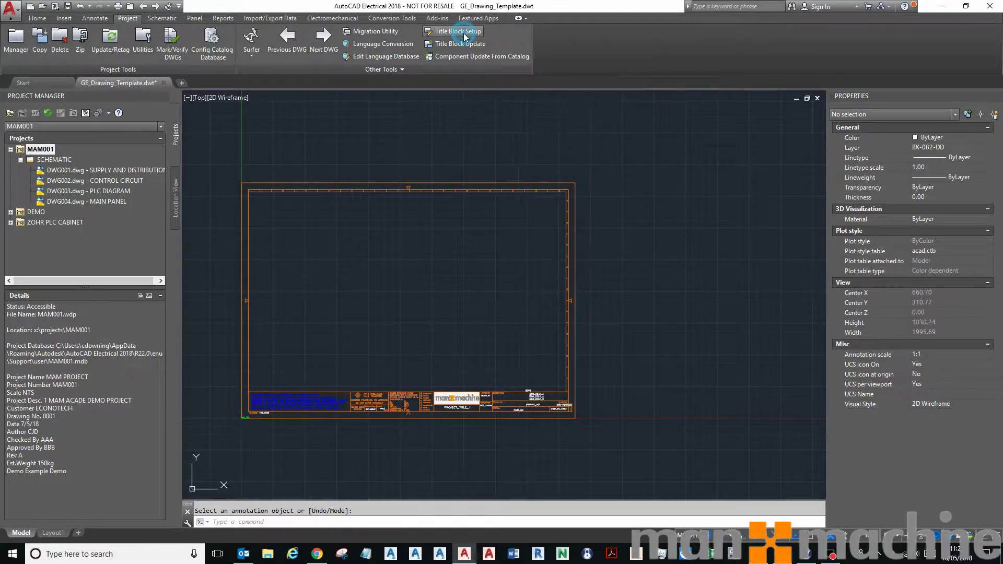
left_click(341, 322)
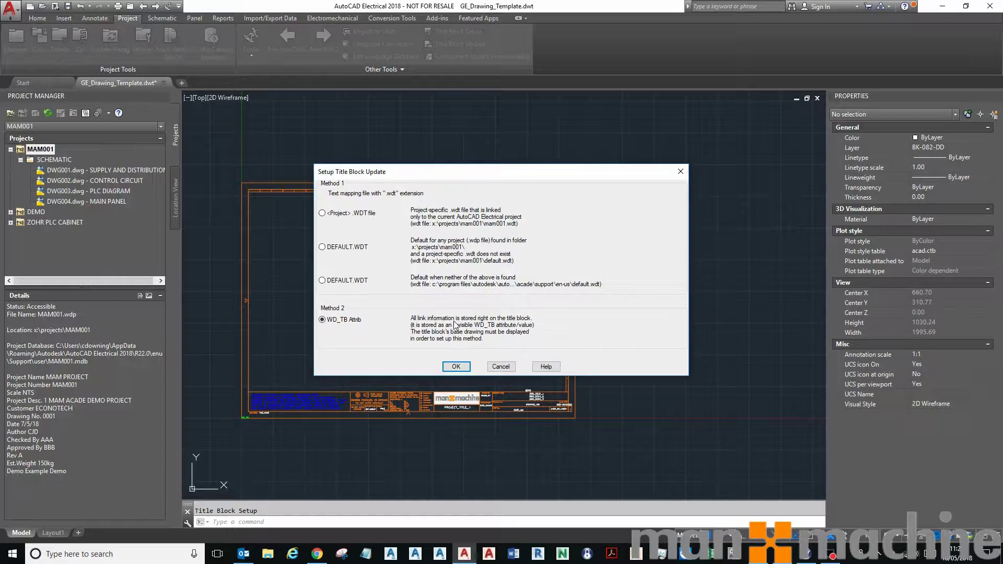
left_click(457, 366)
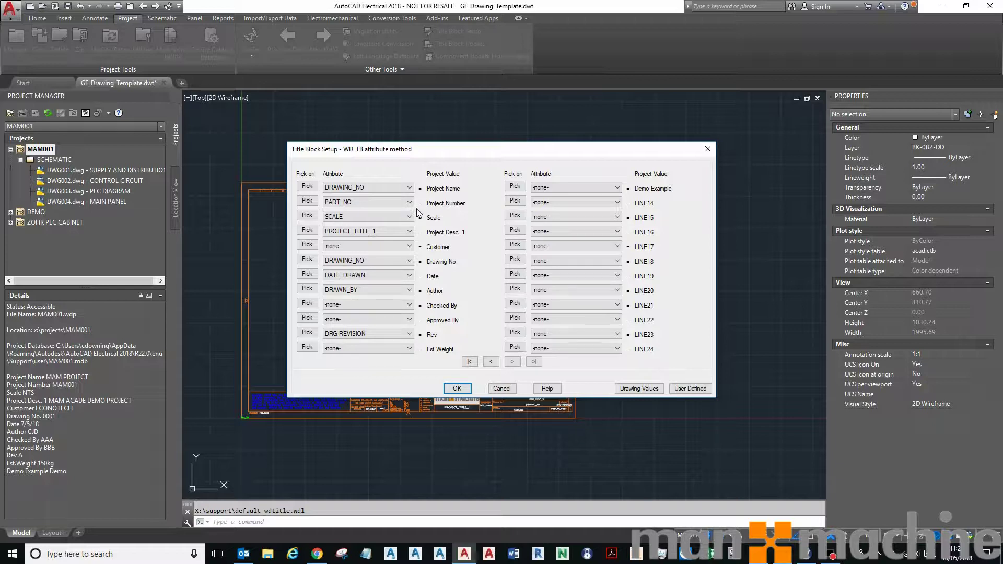
Examine which title block attributes are mapped to the project values and to the drawing values
left_click_drag(394, 146, 383, 167)
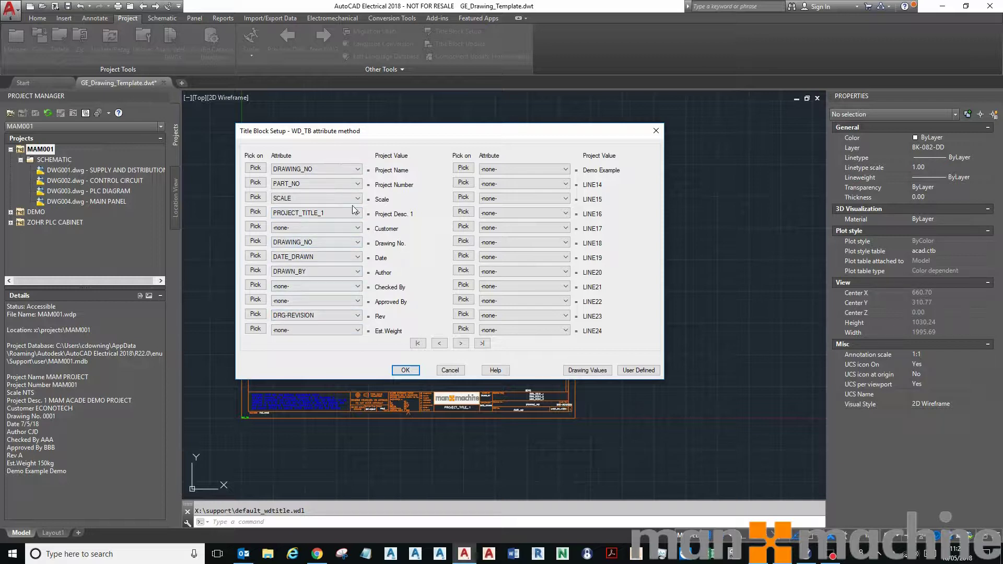
left_click(588, 370)
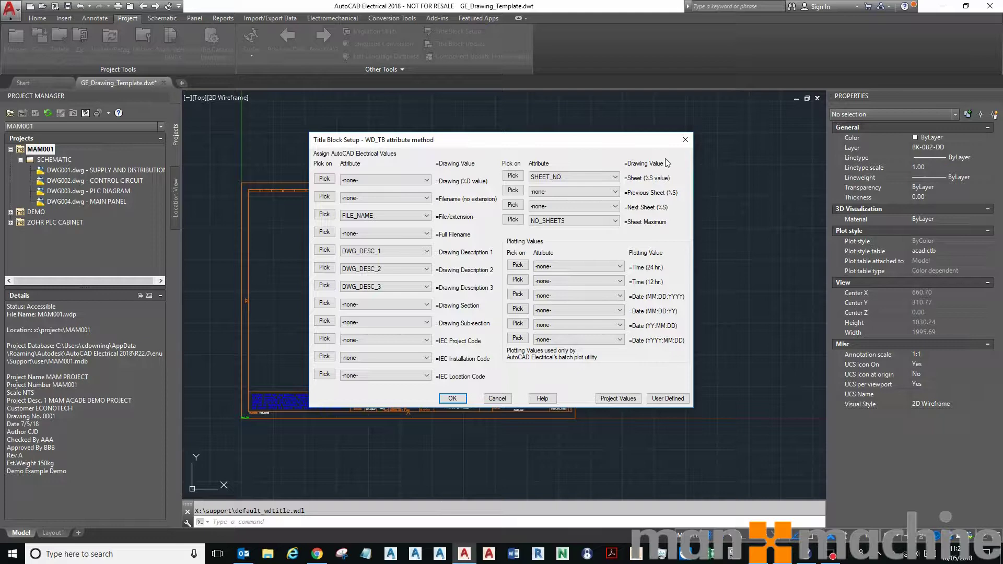
left_click_drag(448, 144, 353, 127)
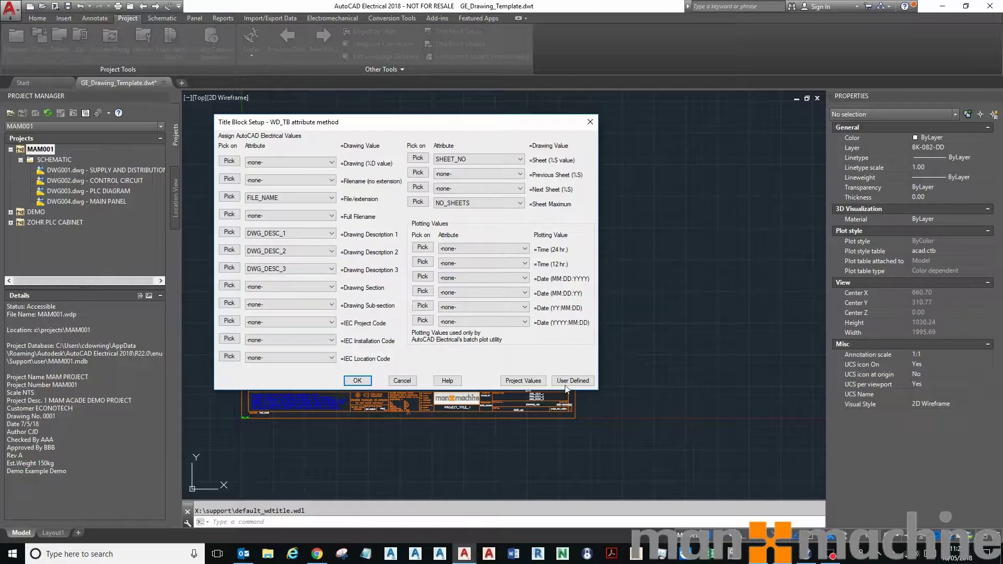
left_click(526, 380)
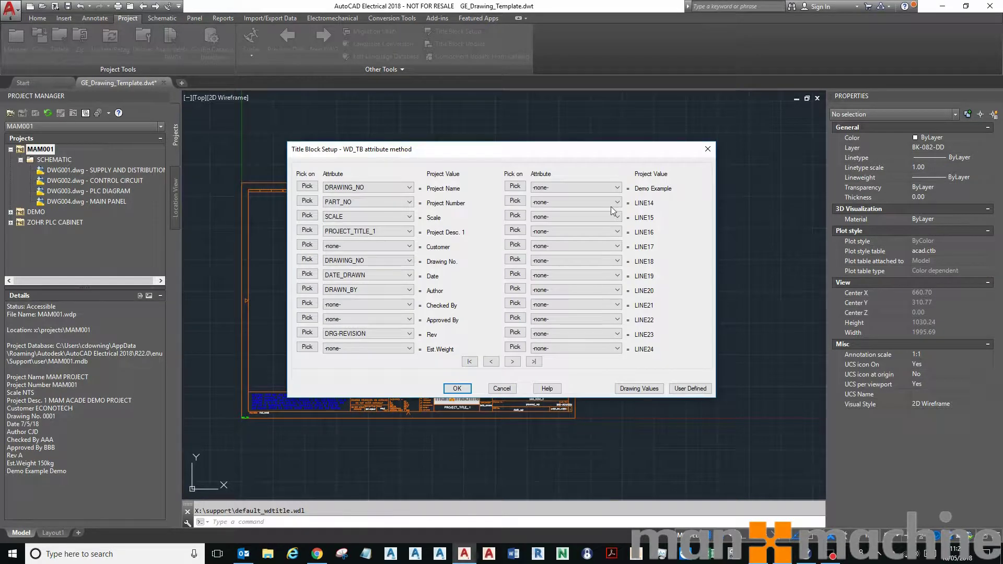
left_click_drag(620, 152, 564, 110)
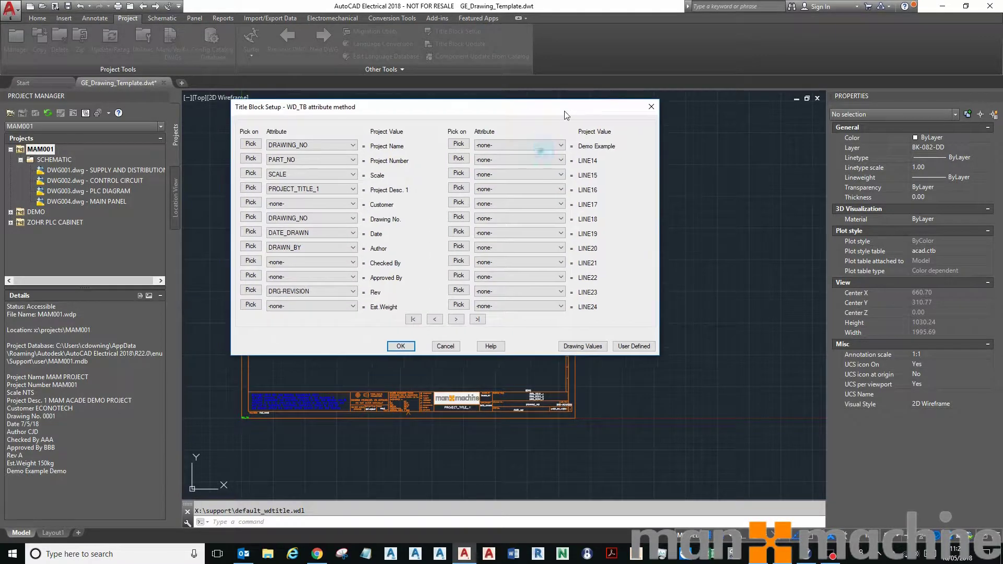
left_click(583, 346)
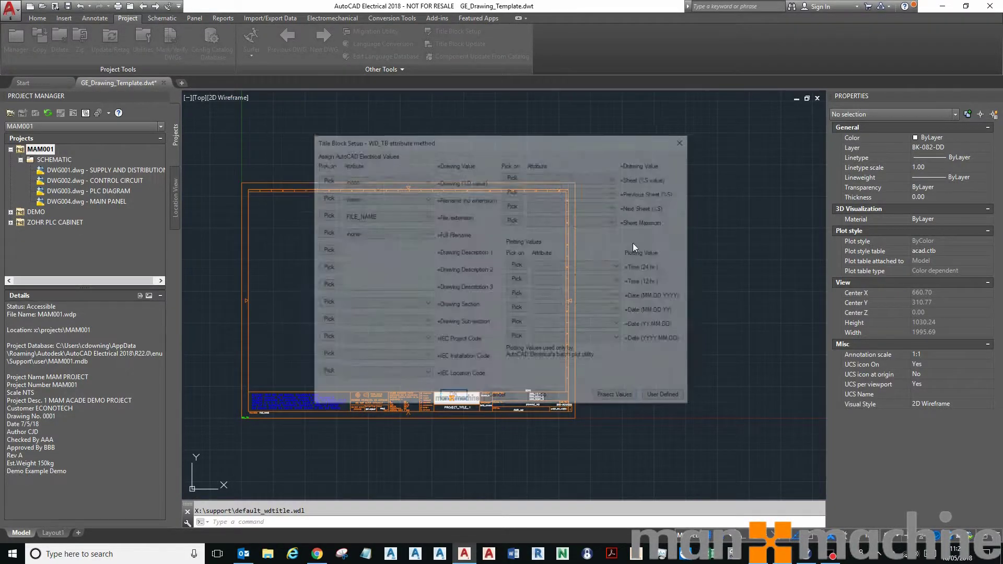
left_click(618, 398)
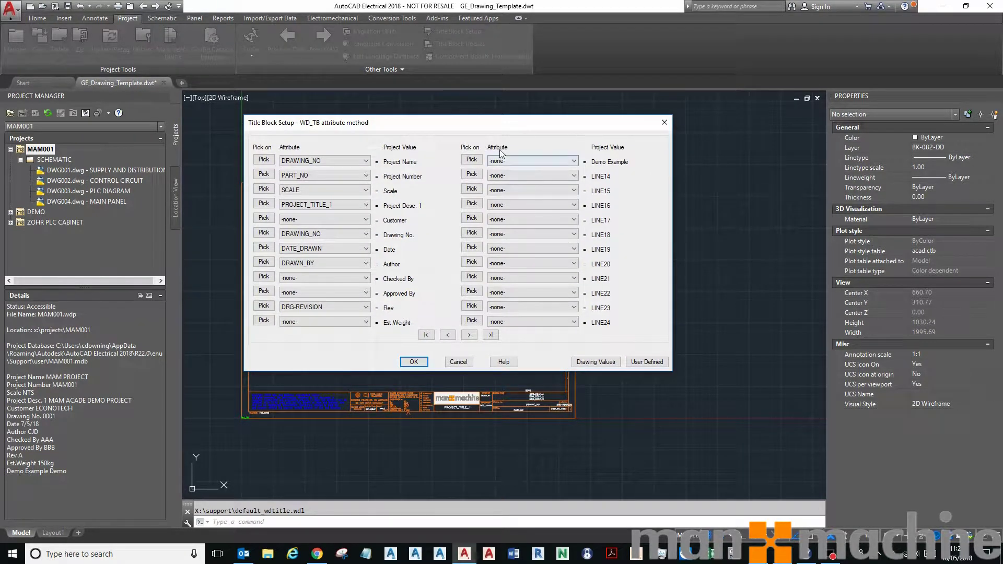
Map the DEMO attribute picked from the title block to the Demo Example project value and apply the setup
left_click(472, 160)
scroll(493, 382, "up", 8)
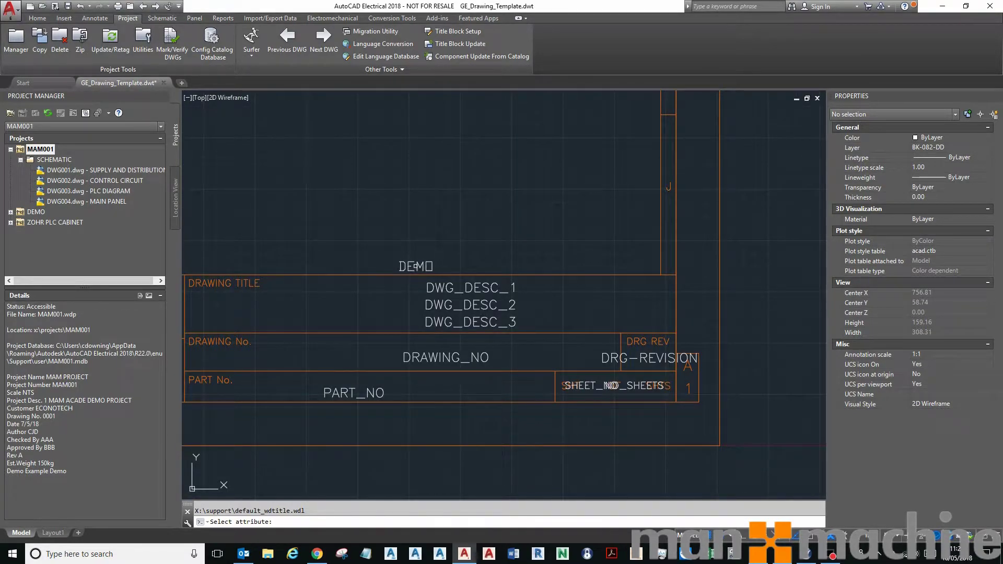
left_click(403, 266)
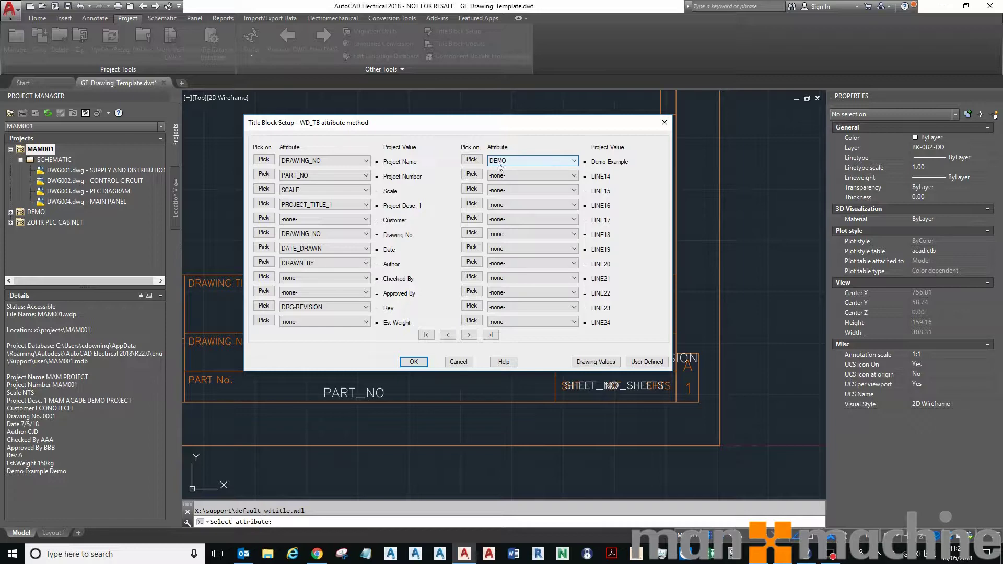
left_click(413, 362)
Start a block definition with the entire drawing border and title block of the template selected
scroll(603, 296, "down", 4)
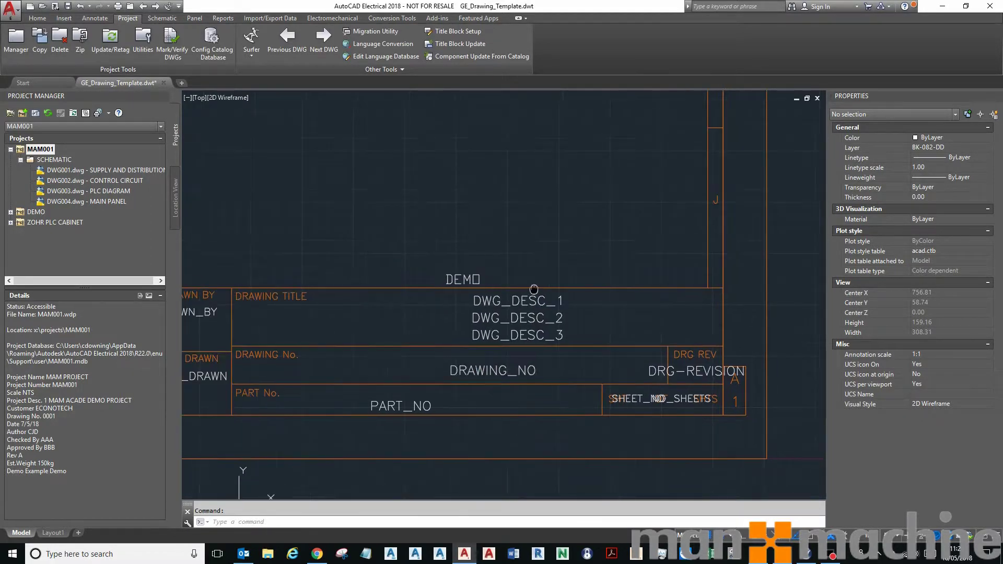
scroll(627, 334, "down", 4)
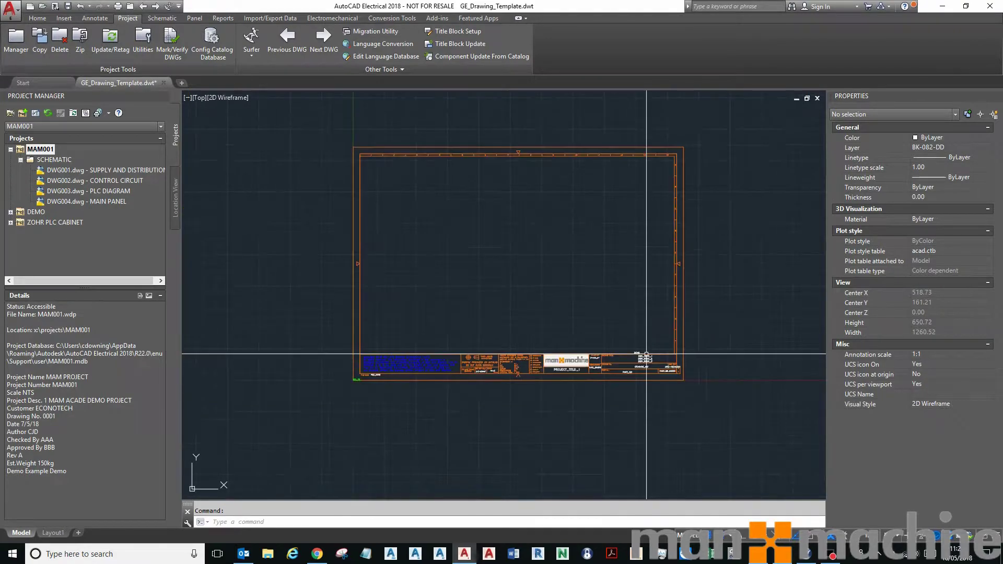
left_click(346, 132)
left_click(700, 396)
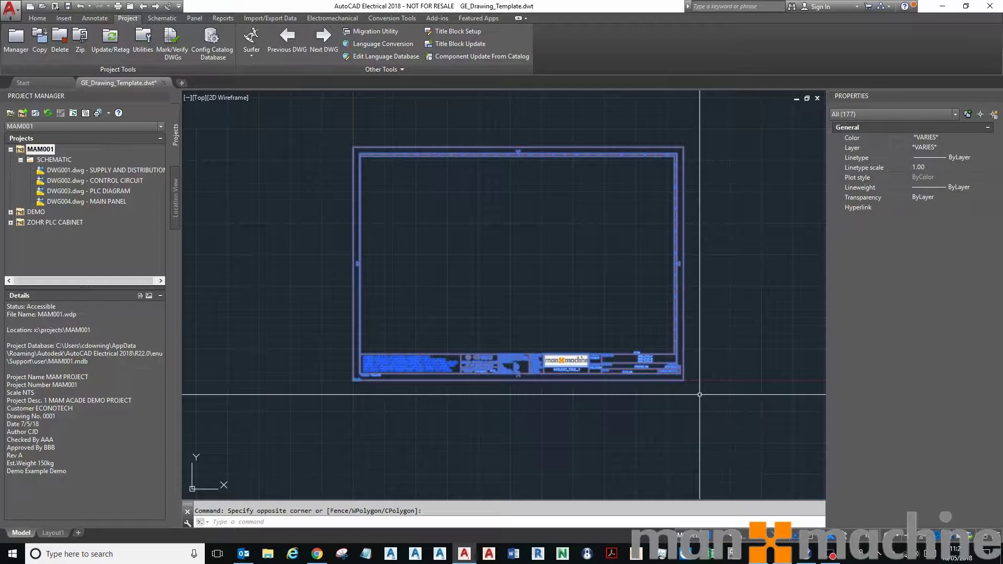
type("blo")
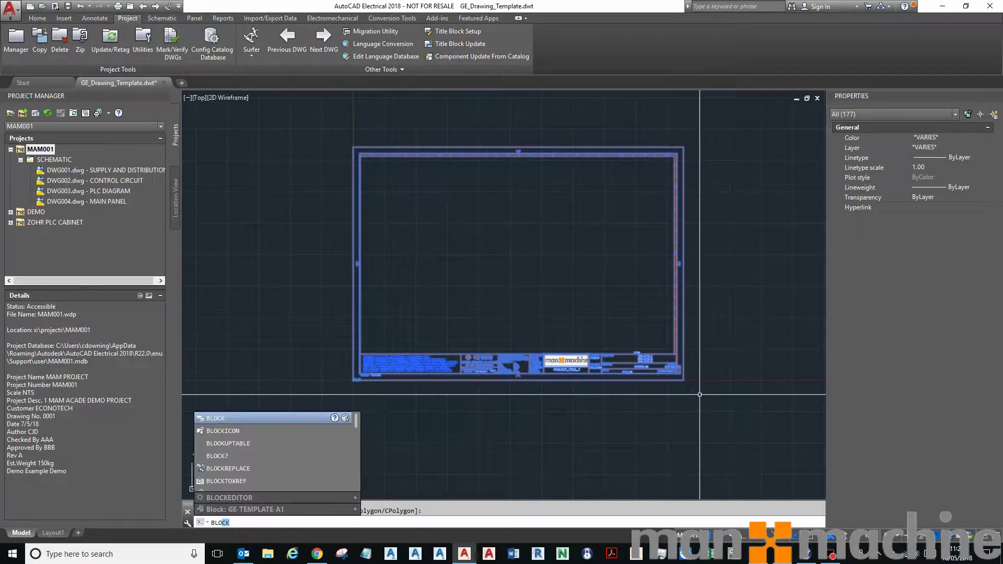
key("Return")
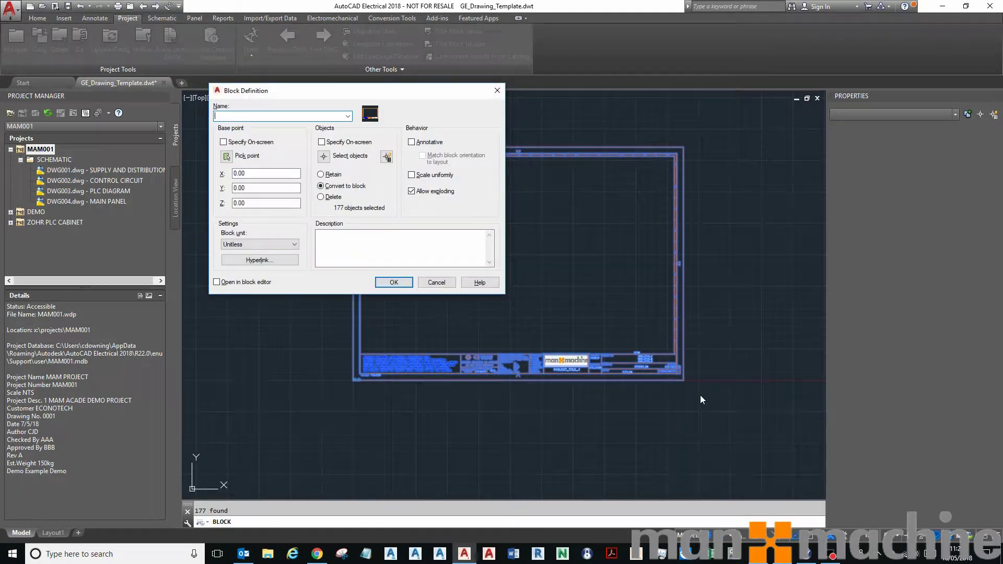
Try to redefine the existing MAM-TEMPLATE-A1 block from the selected border and title block objects
left_click(348, 116)
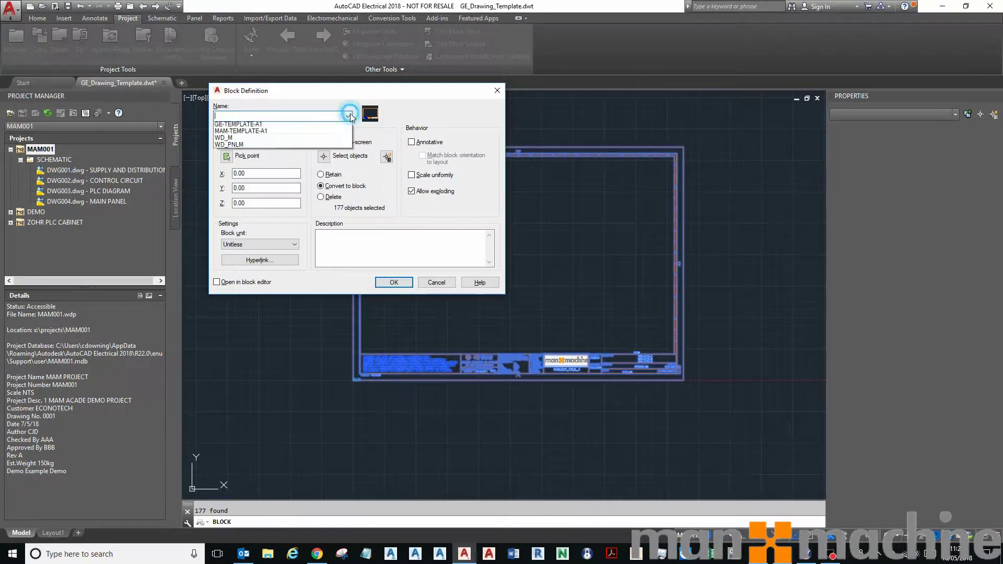
left_click(250, 133)
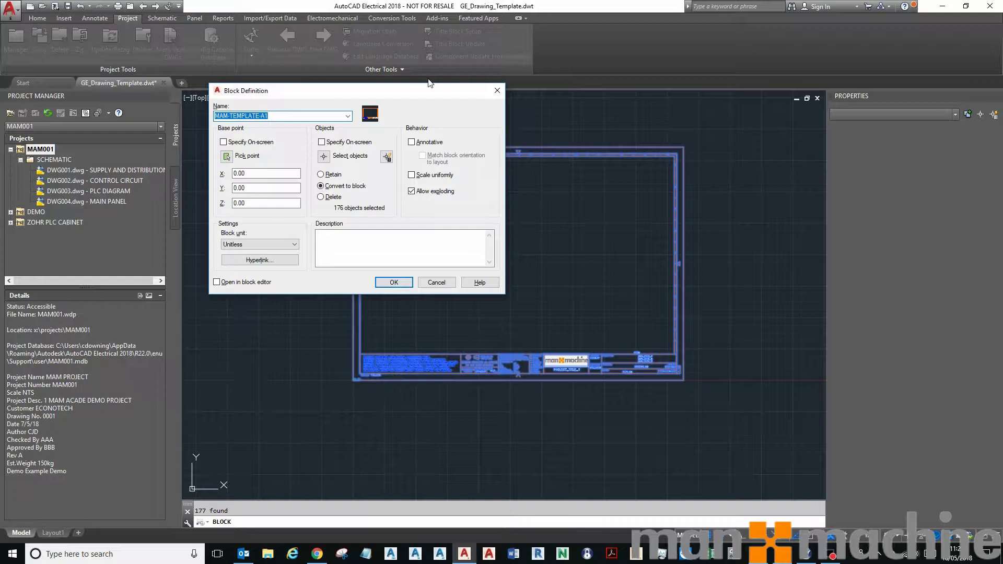
left_click(405, 283)
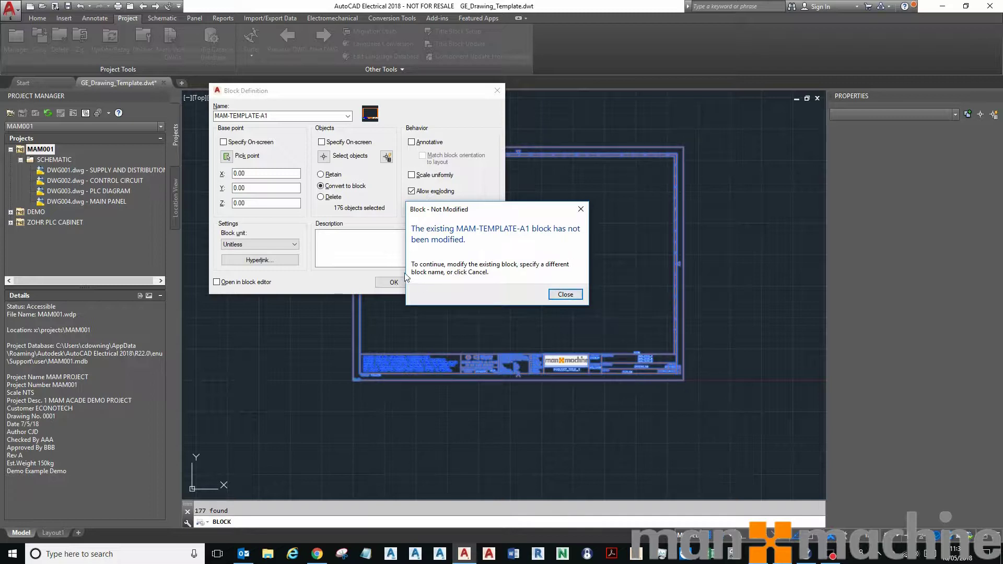
left_click(563, 295)
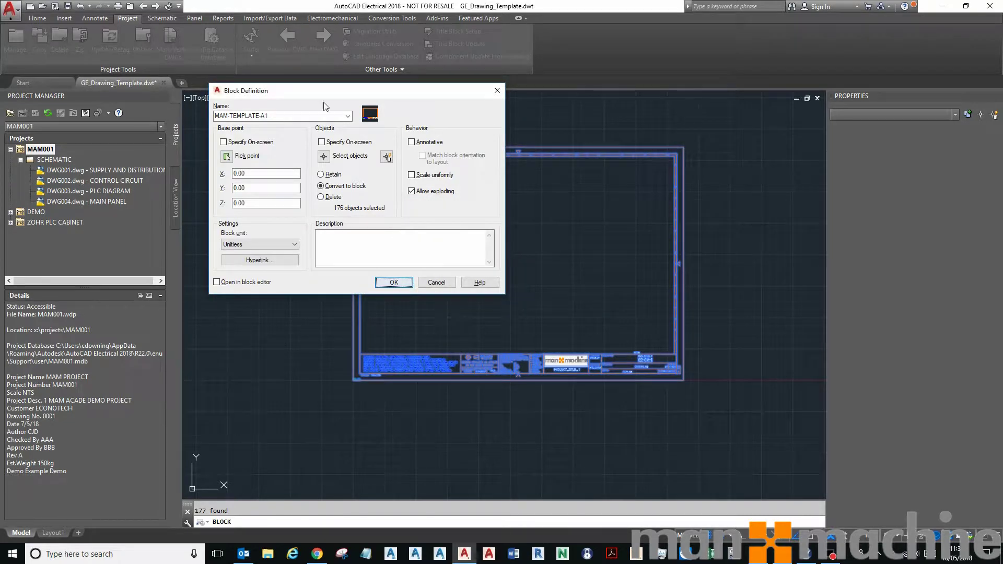
Name the block MAM-TEMPLATE-A1 A and reselect all border and title block objects for it
left_click(283, 114)
left_click(283, 114)
left_click(406, 283)
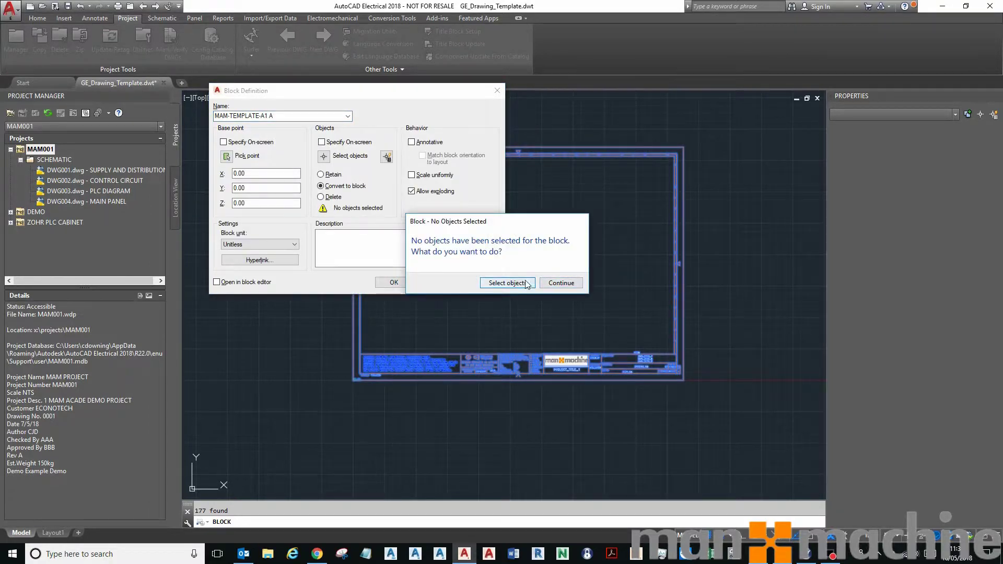
left_click(508, 283)
left_click(325, 137)
key("Return")
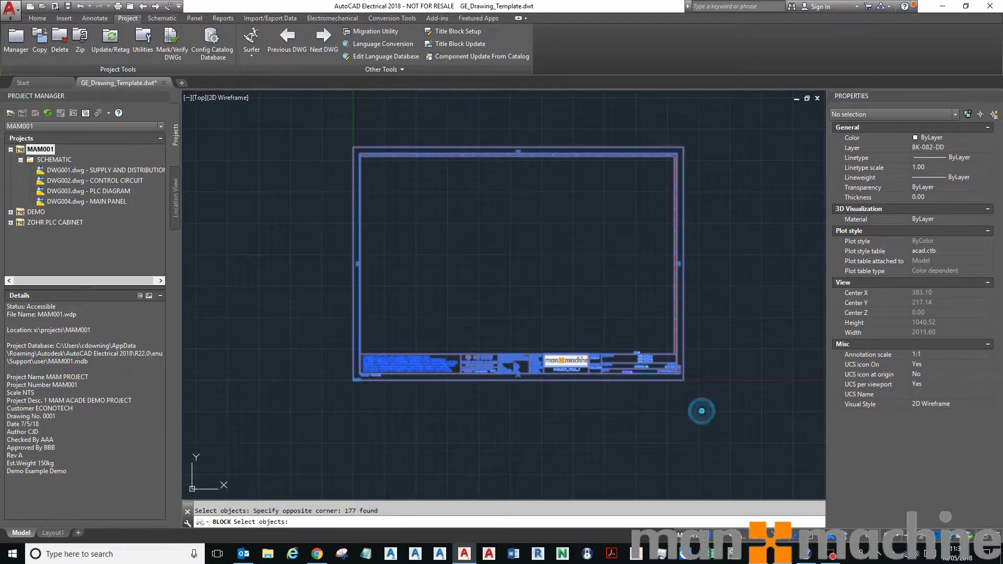
Try to define the block under the existing name GE-TEMPLATE-A1
left_click(348, 115)
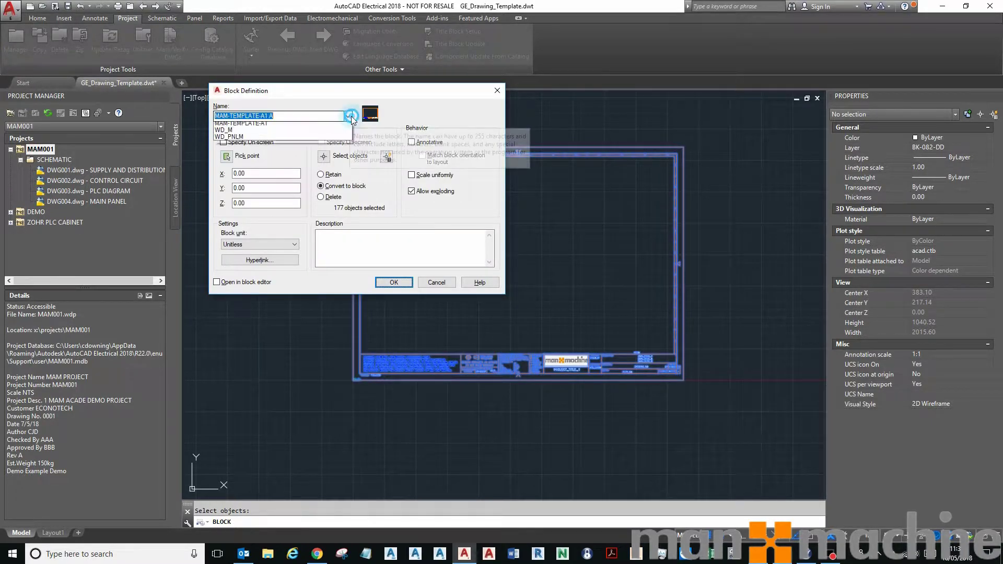
left_click(316, 129)
left_click(396, 282)
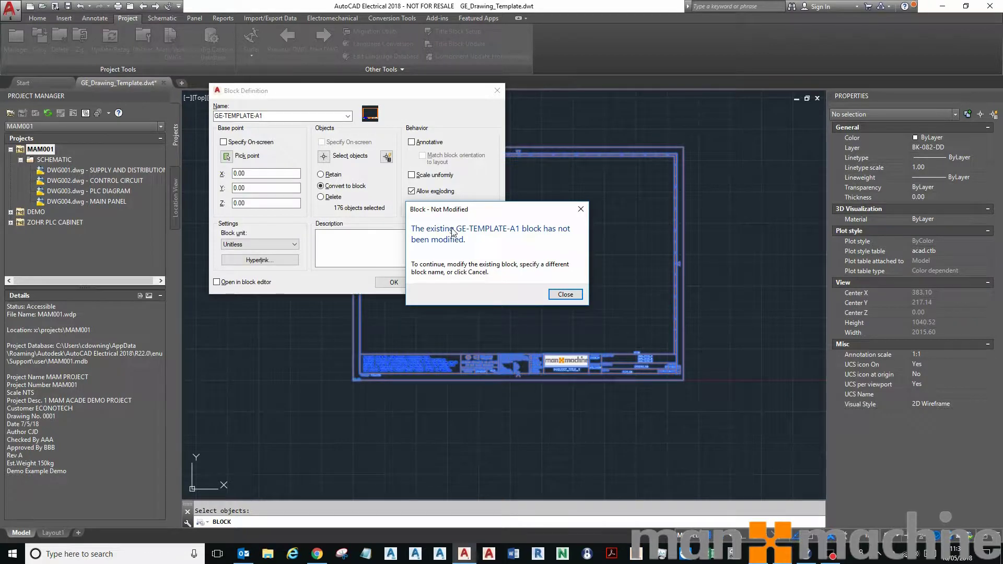
left_click(565, 294)
Convert all border and title block objects into a block named MAM-TEMPLATE-A1-A
left_click(347, 116)
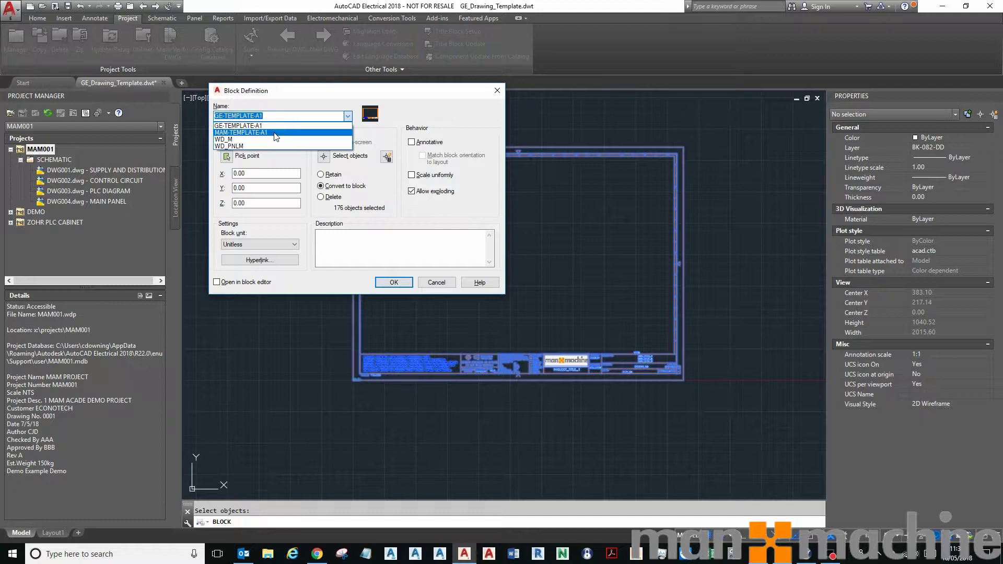
left_click(276, 137)
left_click(278, 116)
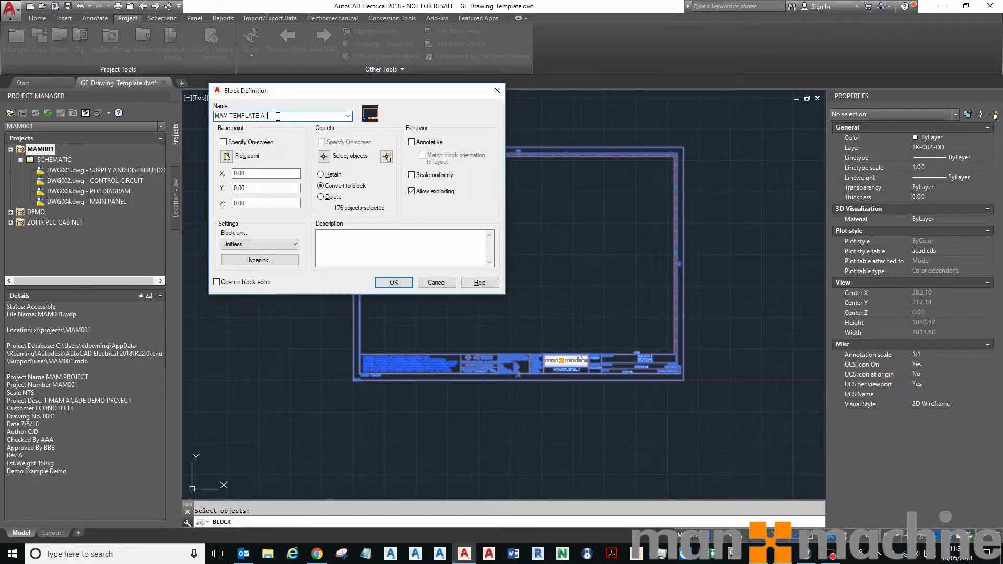
left_click(397, 283)
left_click(508, 283)
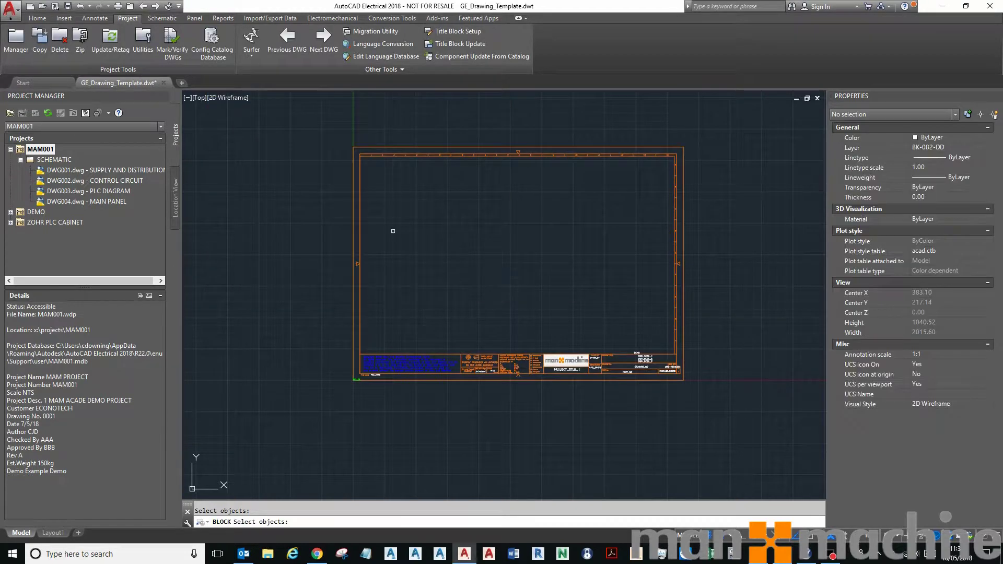
left_click(339, 126)
left_click(771, 419)
key("Return")
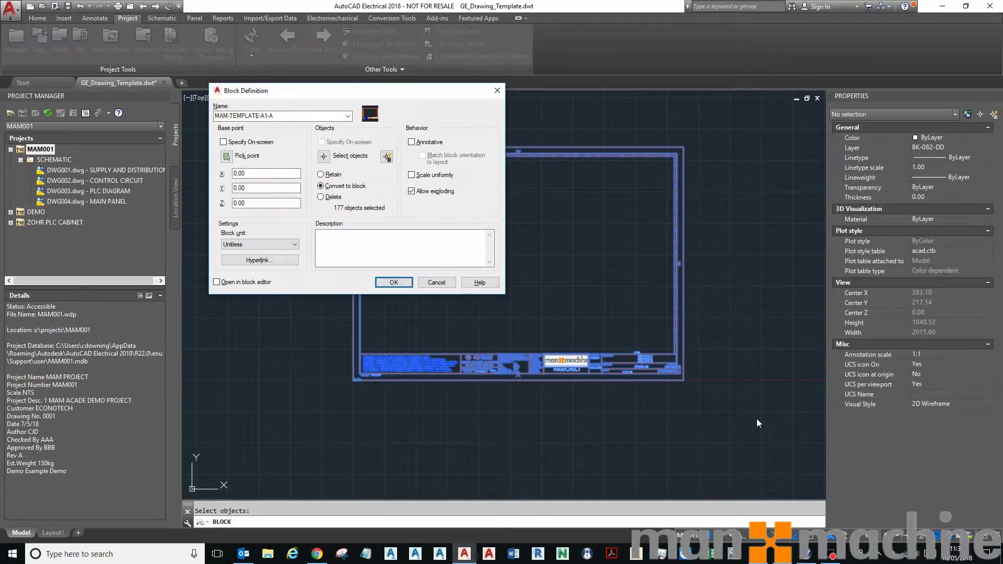
left_click_drag(406, 91, 483, 91)
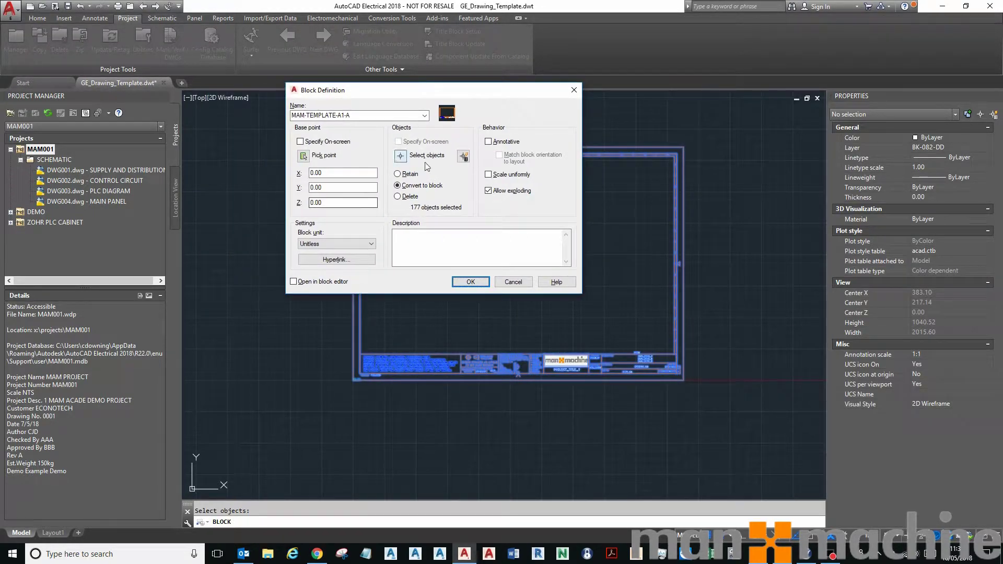
left_click(471, 282)
Inspect the title block of the new block and try to synchronise its attributes with ATTSYNC
scroll(607, 392, "up", 4)
scroll(607, 392, "down", 4)
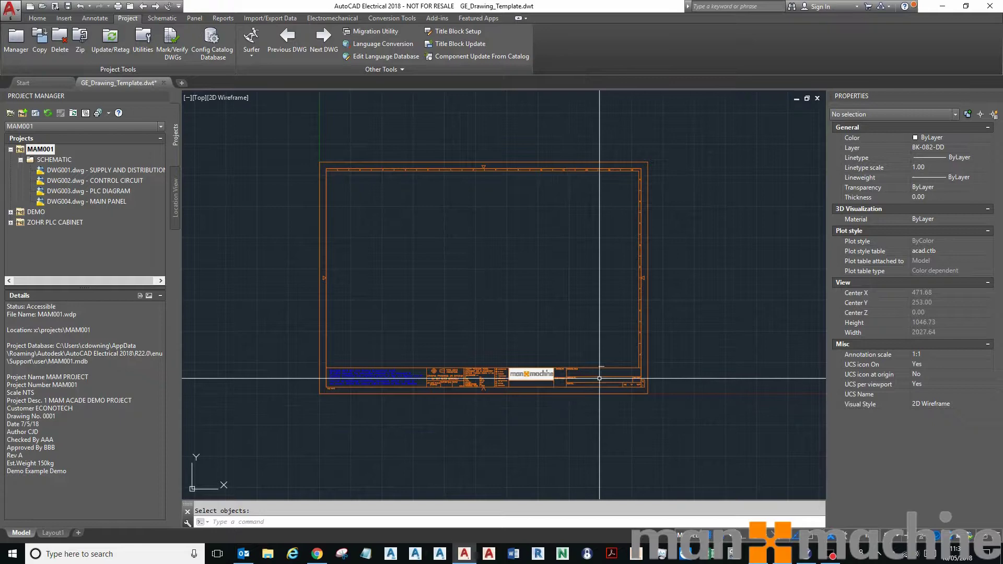
scroll(600, 373, "up", 4)
scroll(614, 363, "down", 2)
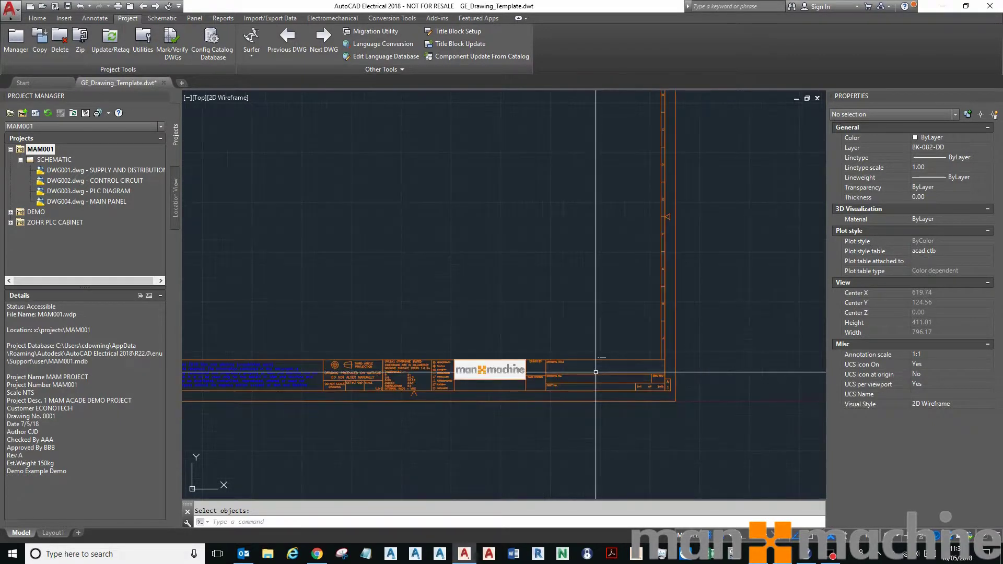
scroll(601, 400, "down", 2)
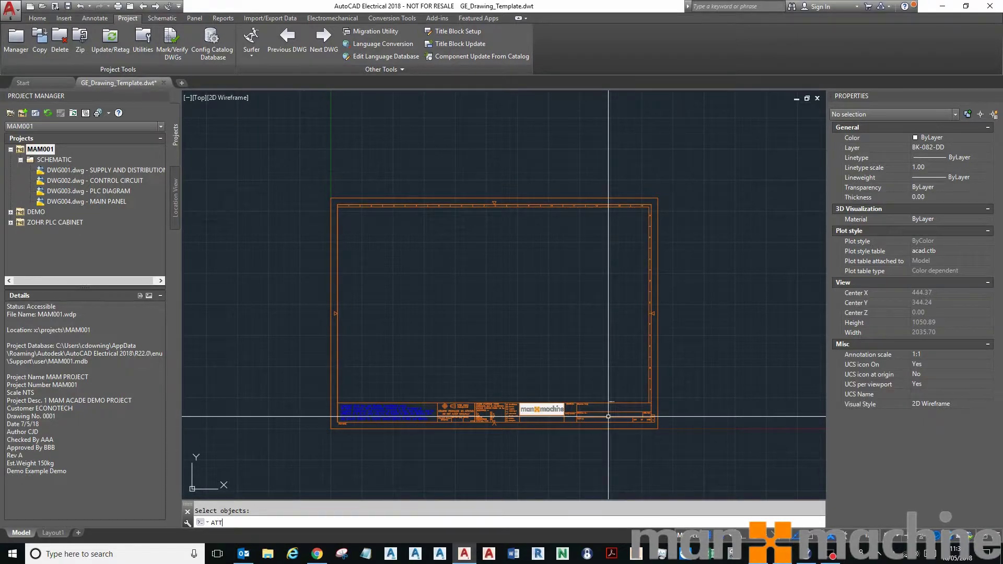
type("S")
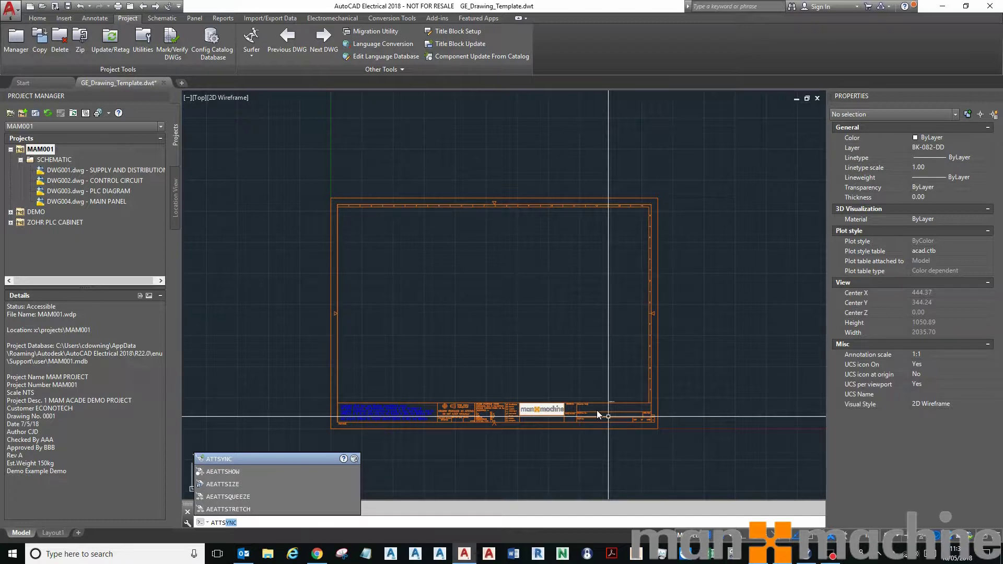
key("Return")
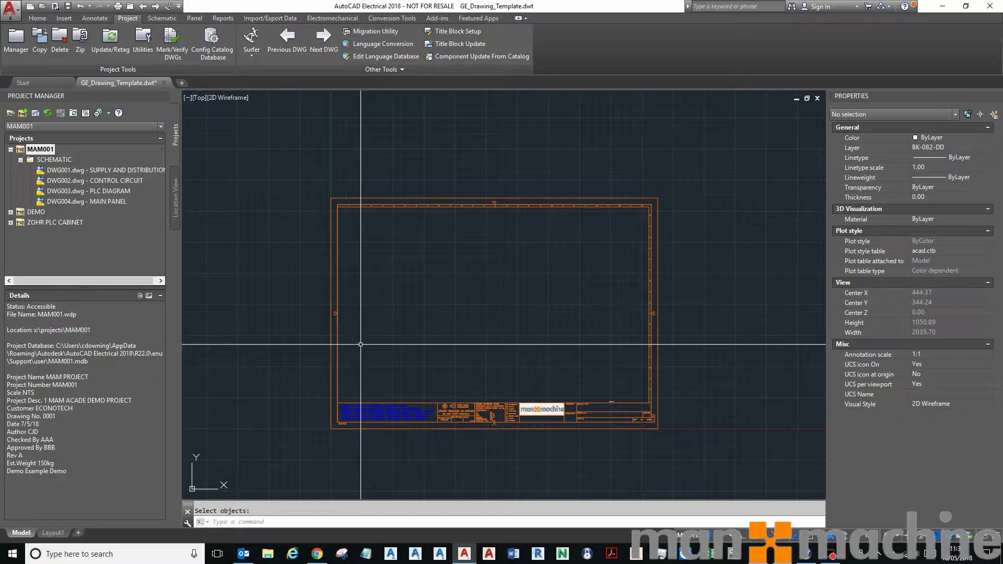
Save the GE_Drawing_Template.dwt template and close it
middle_click_drag(365, 352, 316, 307)
middle_click(316, 306)
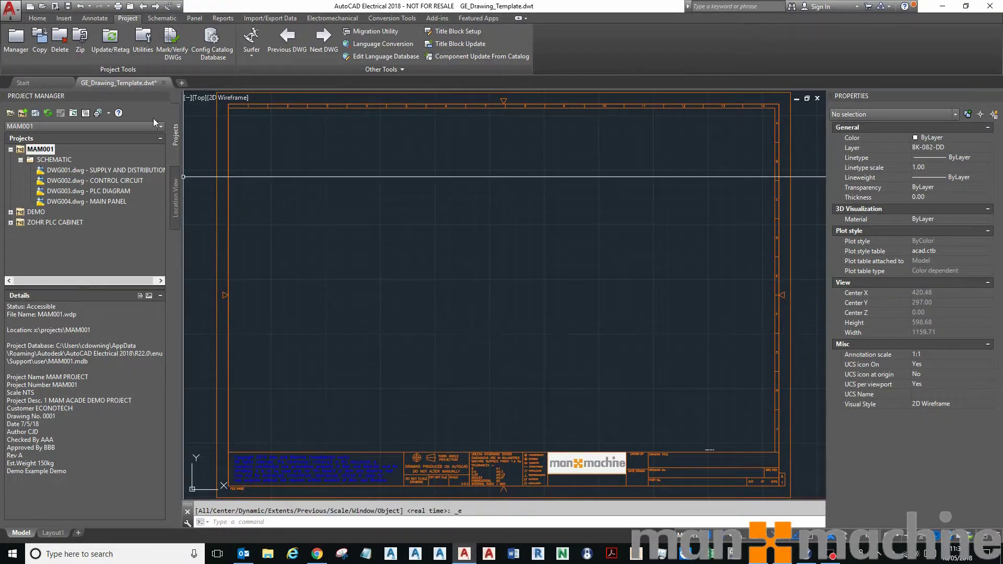
left_click(55, 6)
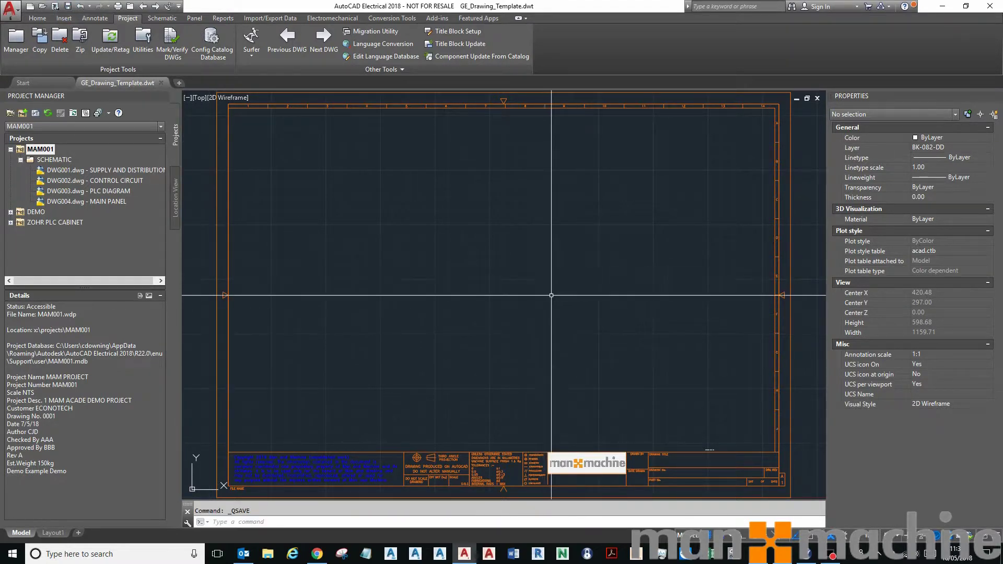
left_click(164, 82)
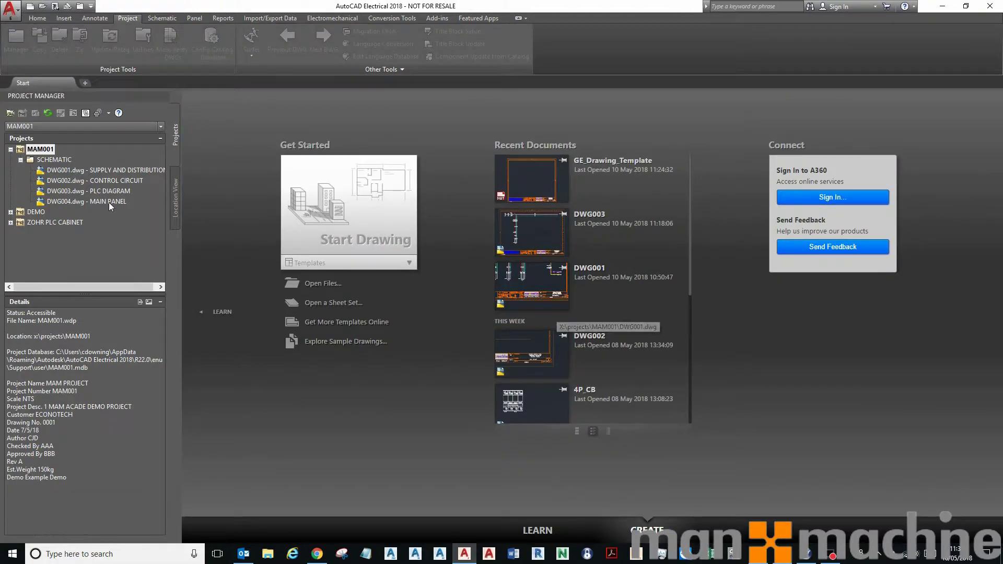
Open the MAIN PANEL drawing DWG004.dwg from the MAM001 project
double_click(110, 201)
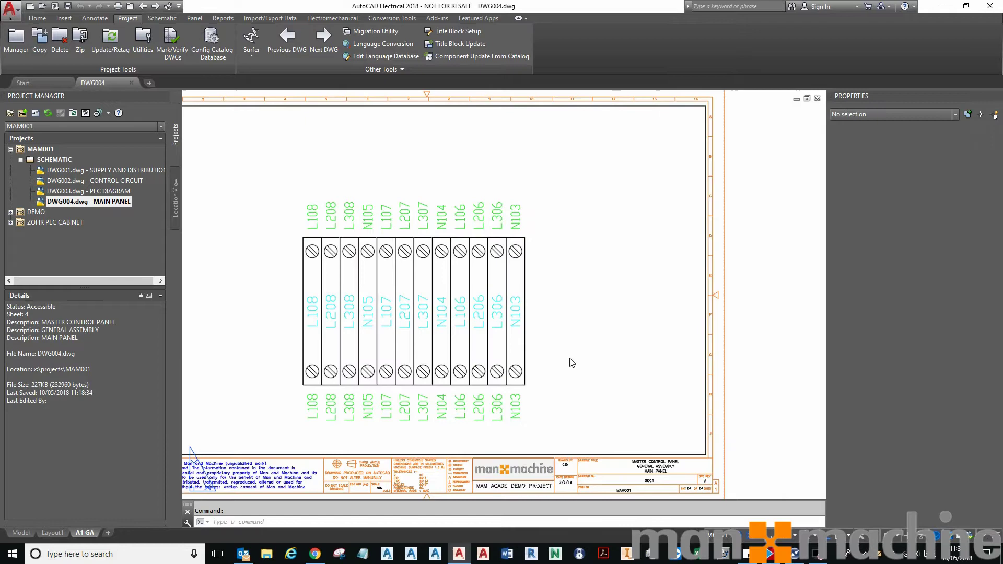
scroll(575, 376, "down", 2)
scroll(608, 476, "up", 2)
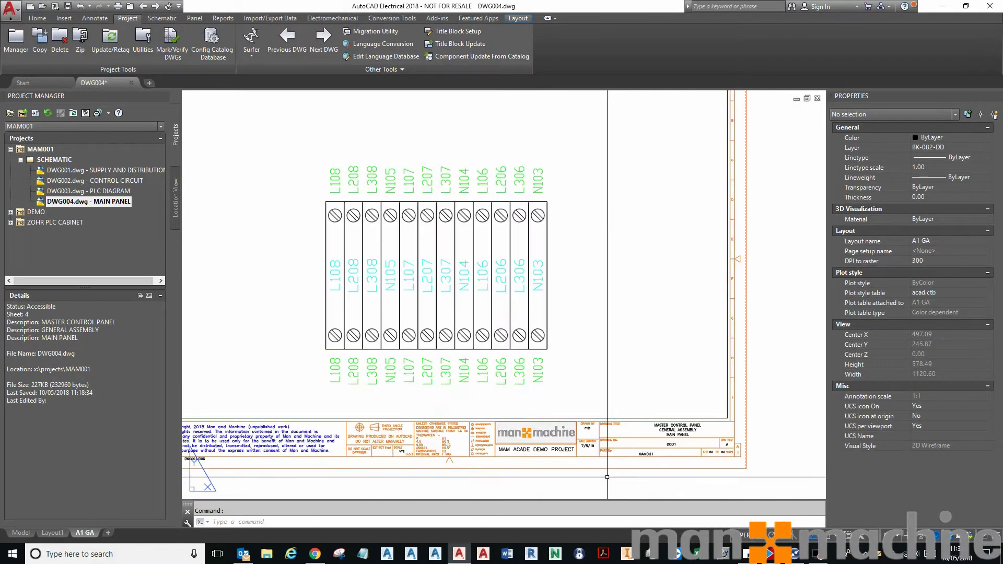
Review the project description values of the MAM001 project and accept them without edits
right_click(36, 153)
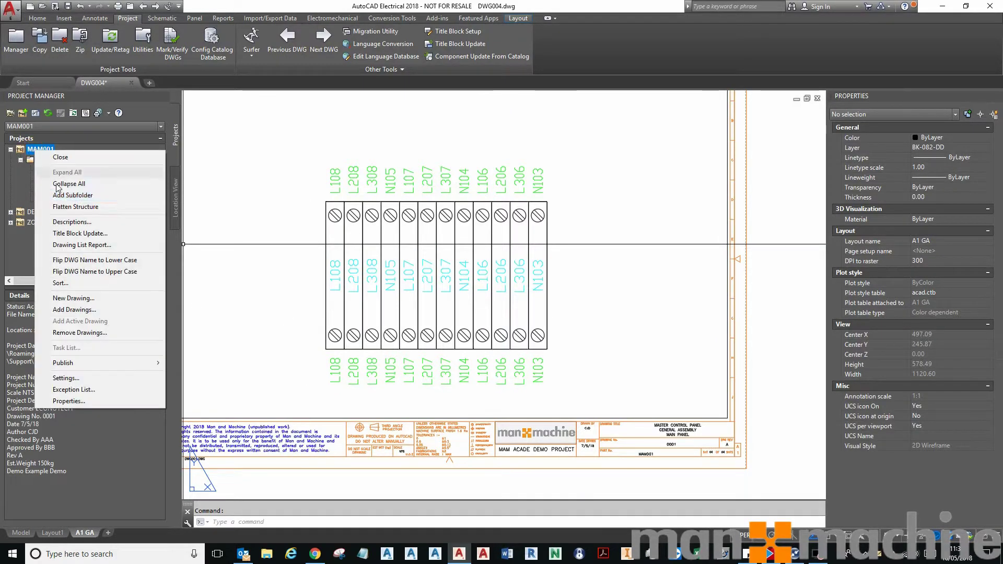
left_click(58, 217)
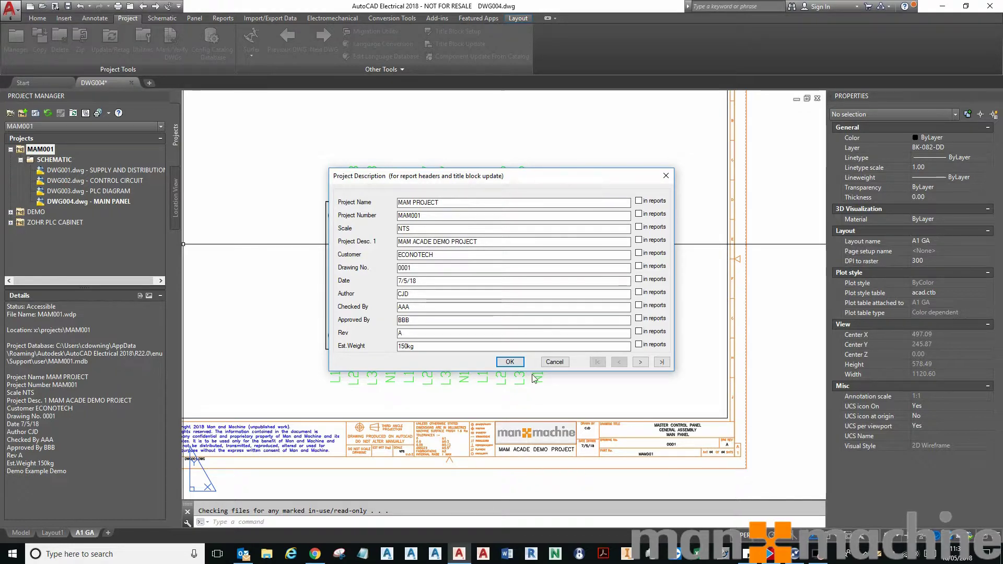
left_click(510, 362)
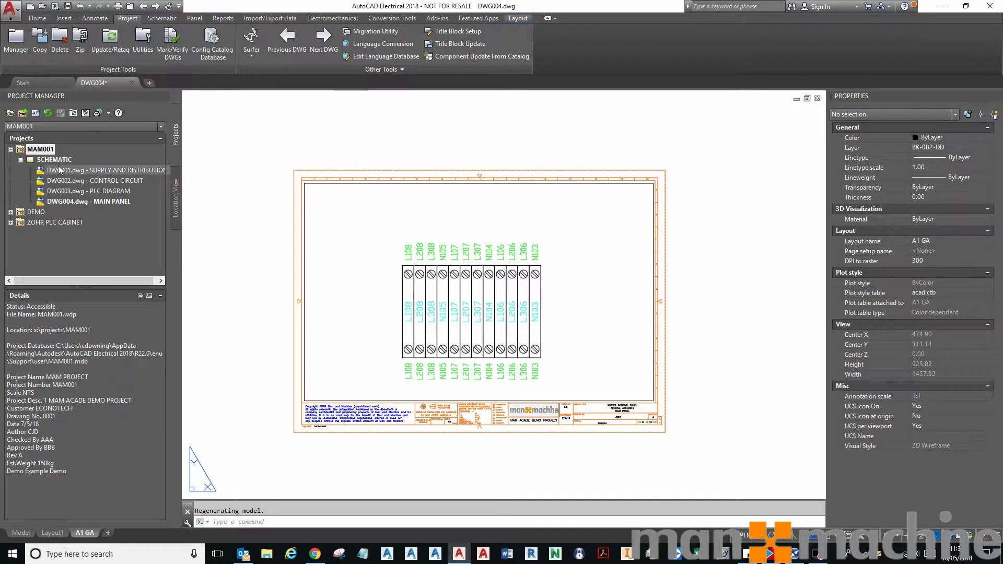
Start a new drawing in the MAM001 project from GE_Drawing_Template.dwt and name it DWG005
left_click(50, 149)
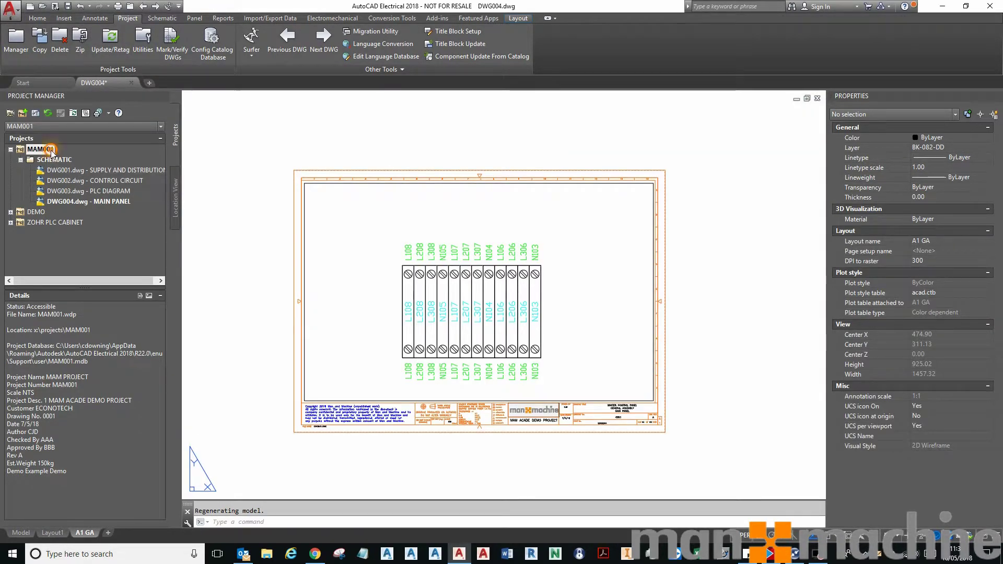
right_click(50, 150)
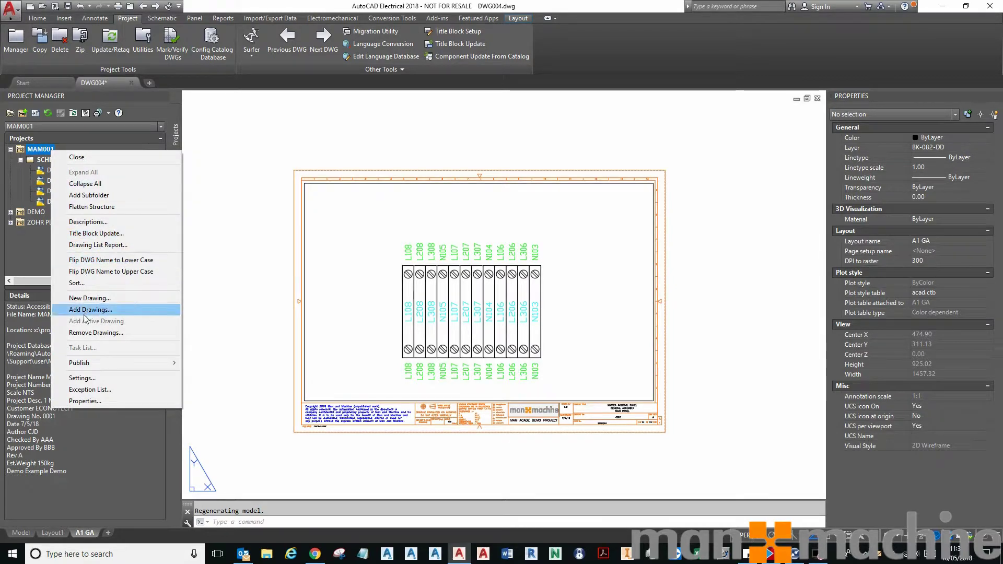
left_click(91, 299)
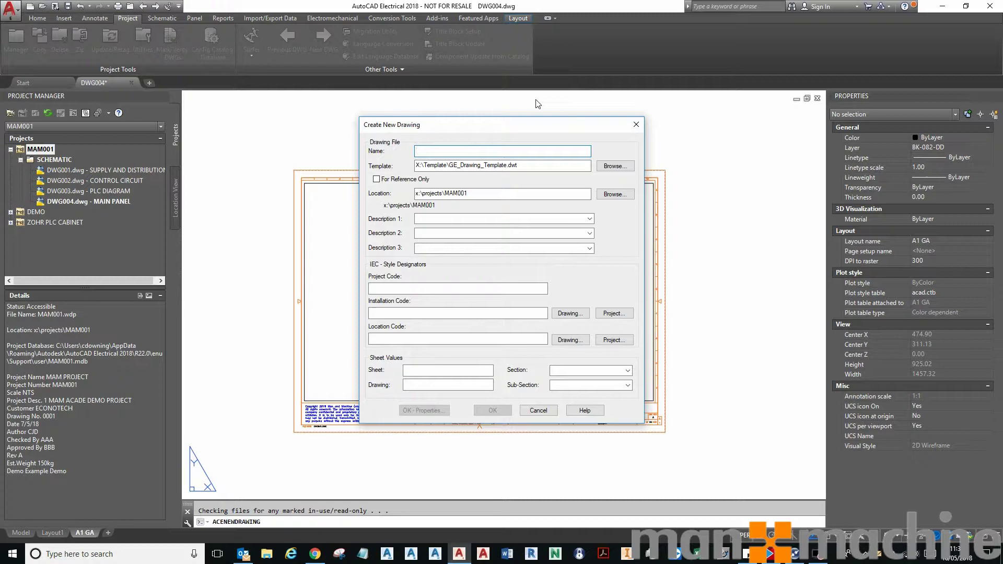
type("DWG005")
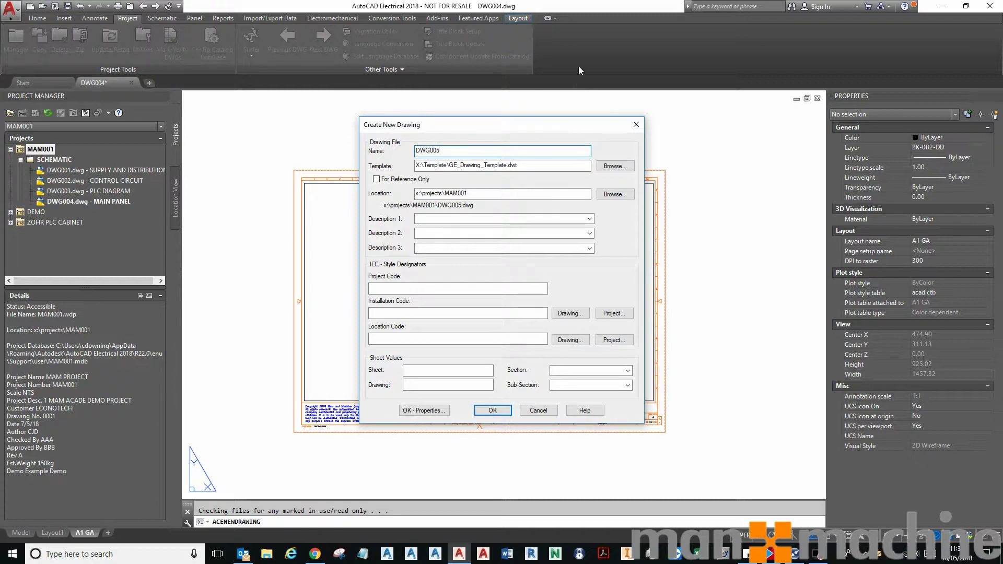
Set Description 1 to MASTER CONTROL PANEL and Description 2 to GENERAL ASSEMBLY, then create the drawing with the project default values applied
left_click(558, 219)
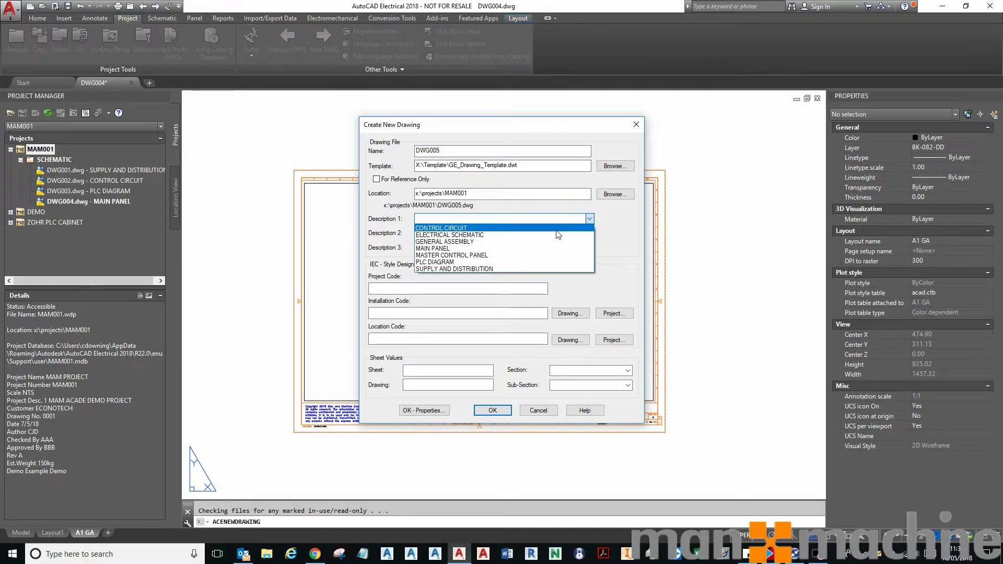
left_click(519, 255)
left_click(589, 233)
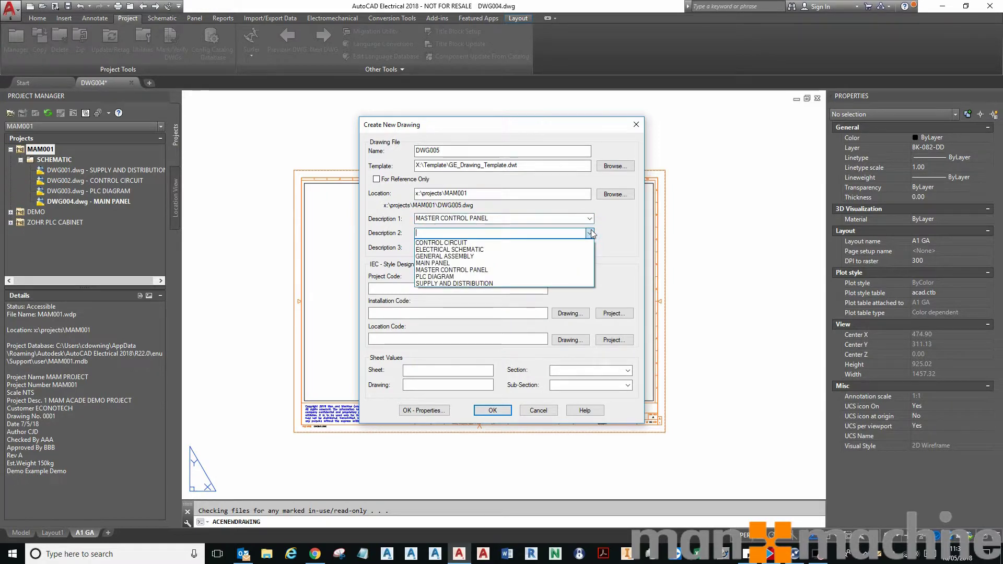
left_click(457, 255)
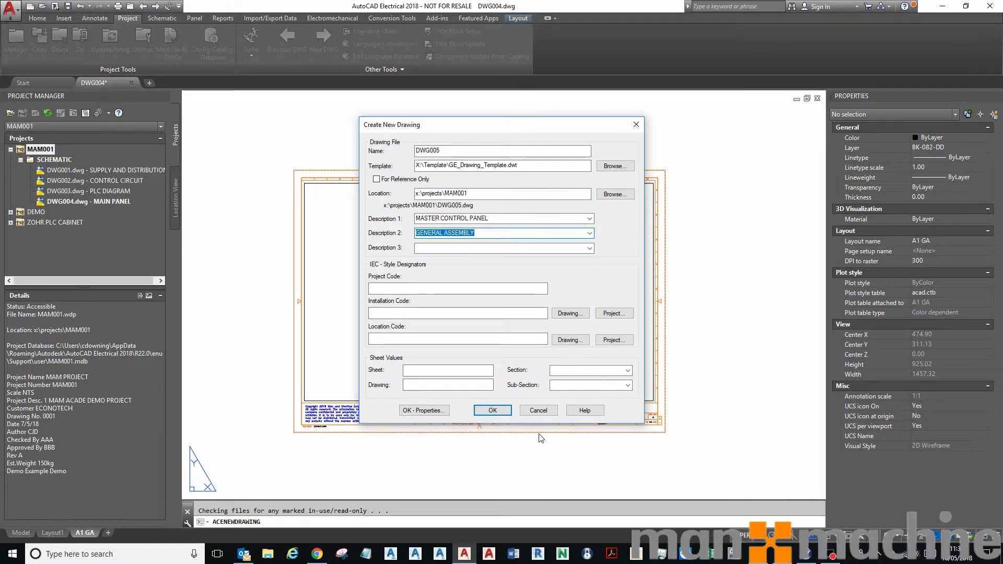
left_click(504, 411)
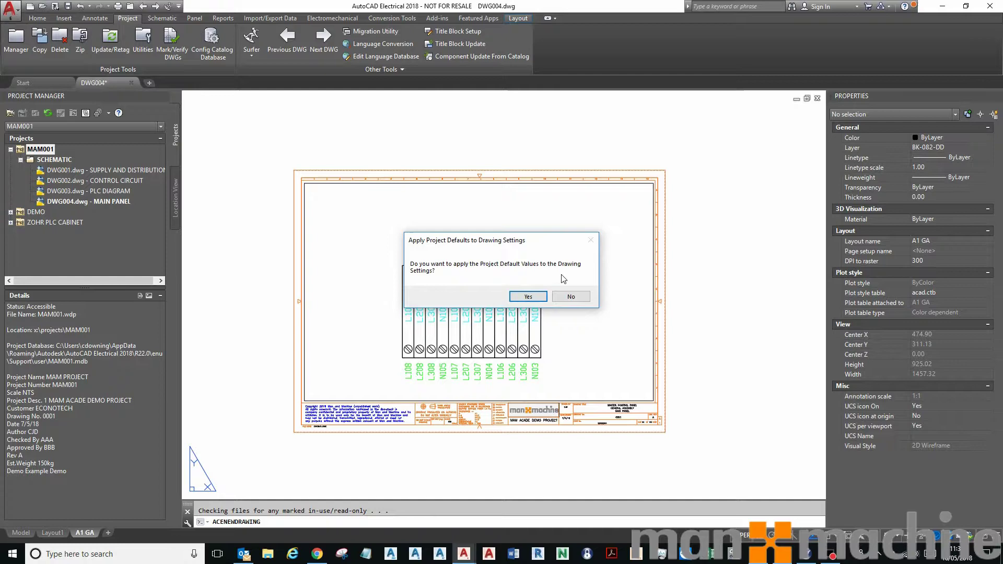
left_click(544, 299)
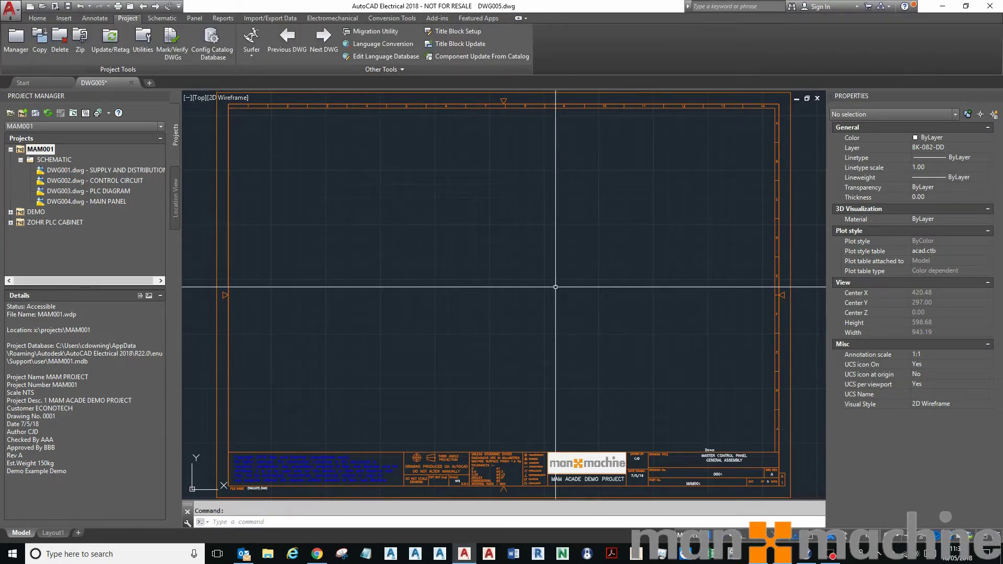
Change the Demo Example value in the MAM001 project descriptions to "Demo Test"
scroll(729, 478, "up", 5)
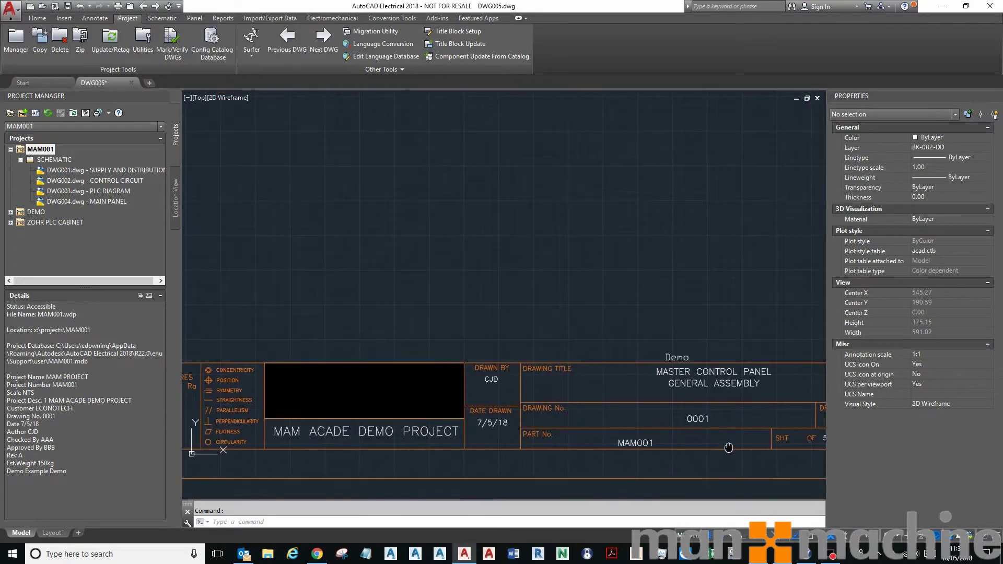
scroll(735, 439, "down", 3)
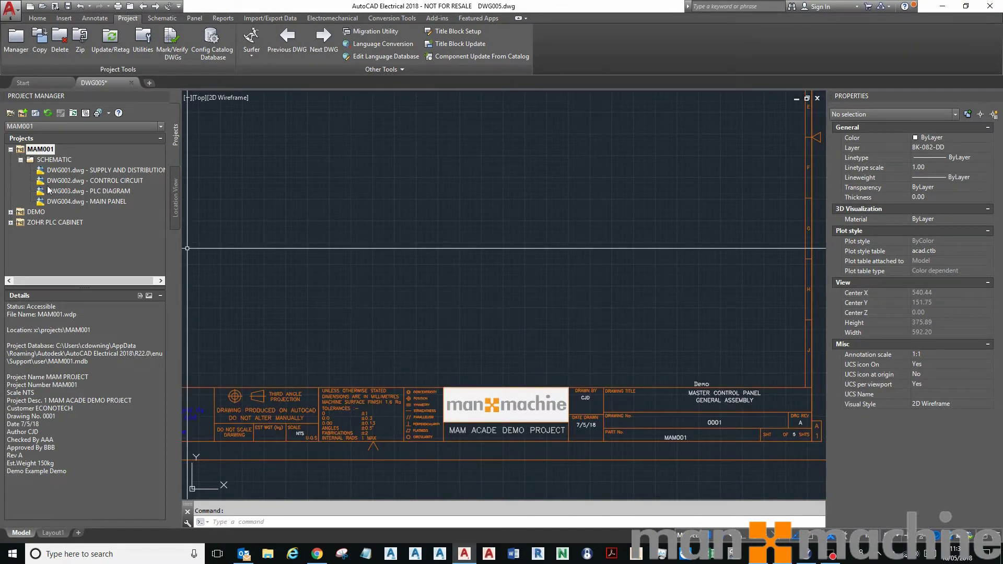
right_click(38, 151)
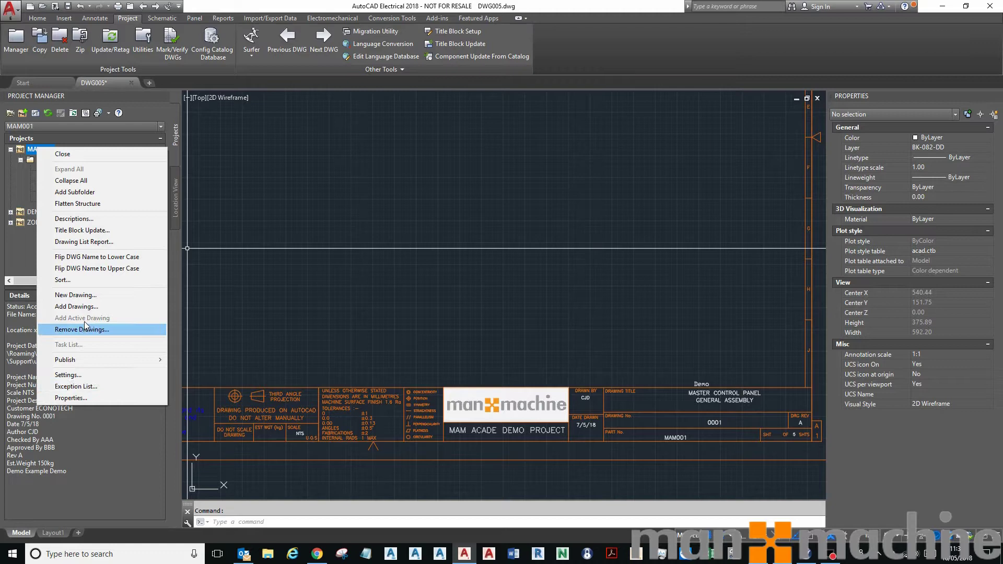
left_click(99, 219)
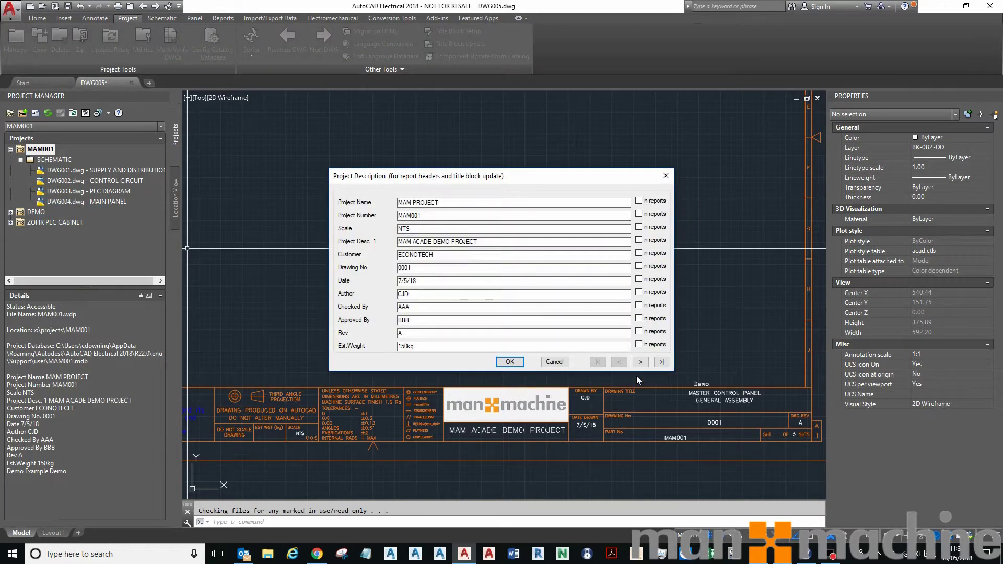
left_click(641, 363)
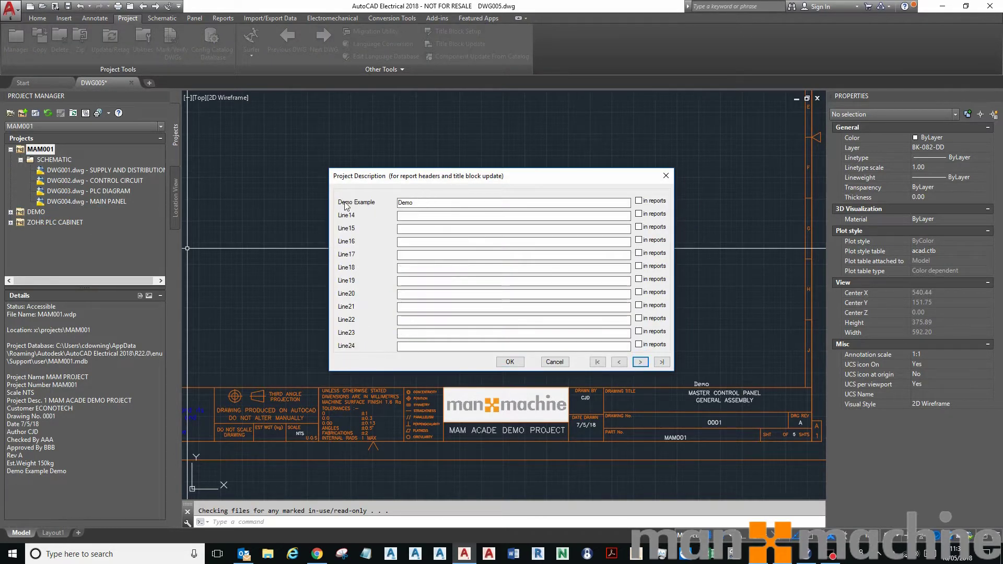
left_click(426, 206)
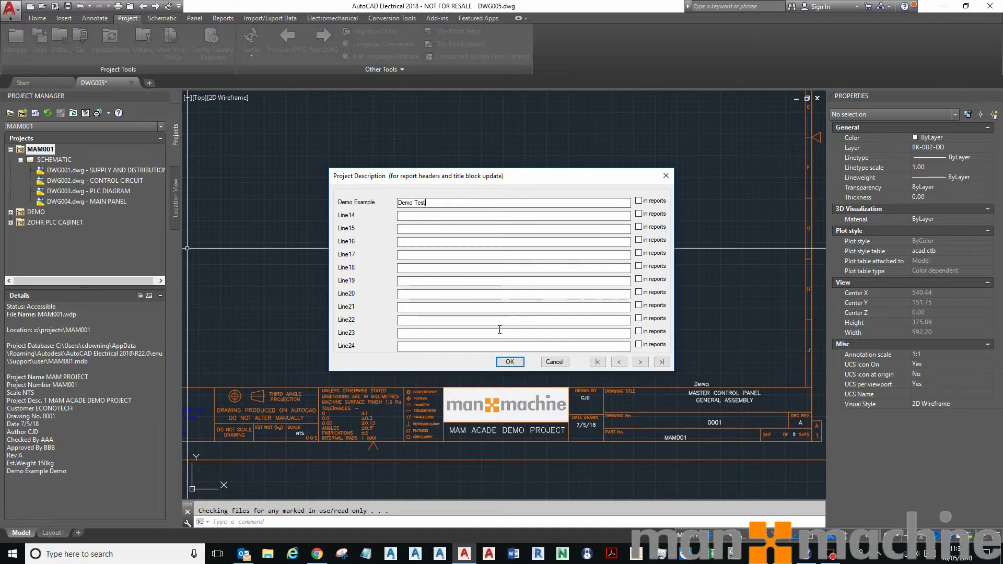
left_click(510, 362)
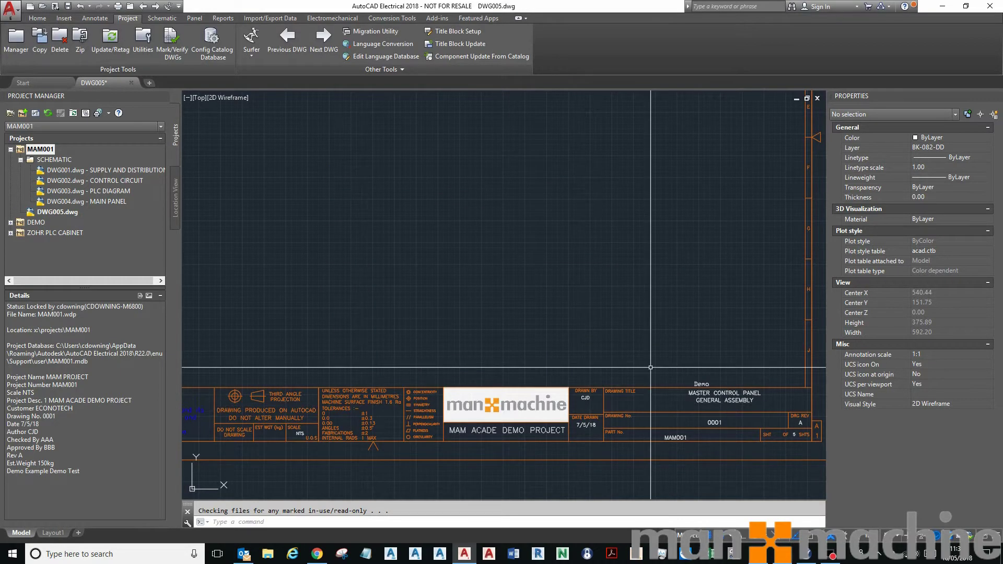
Run a project-wide title block update on all MAM001 drawings with resequenced sheet numbers and a sheet maximum of 05
left_click(467, 44)
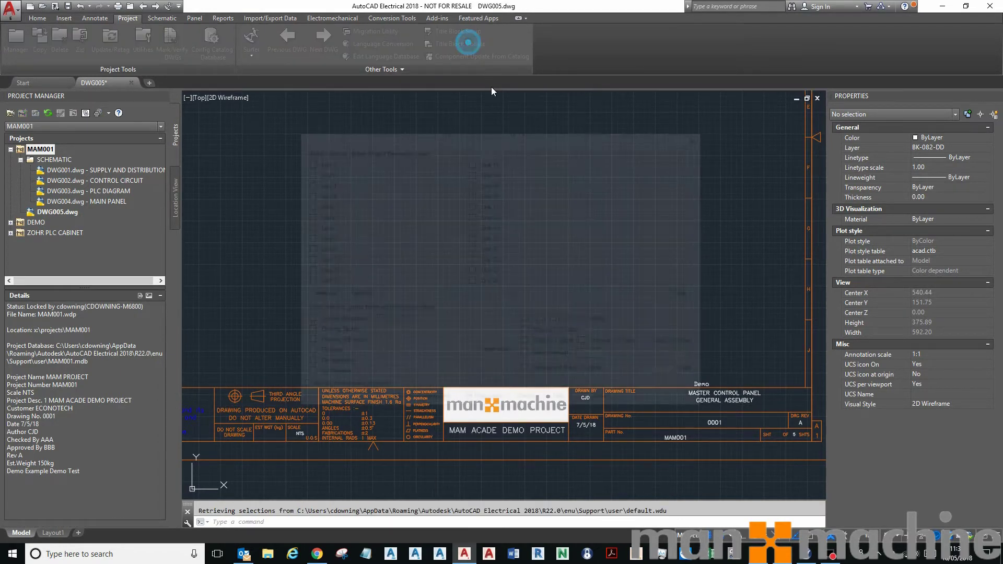
double_click(674, 373)
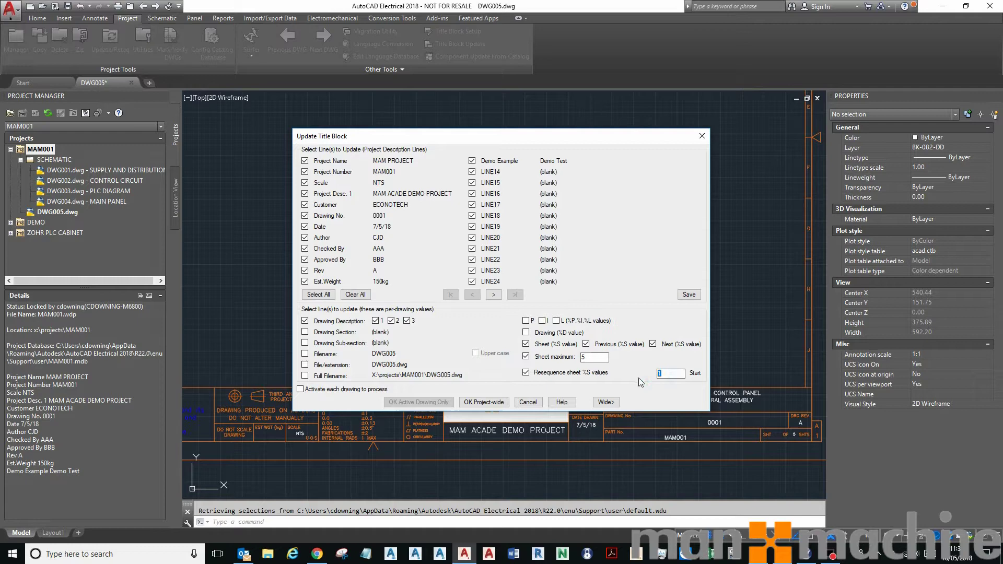
double_click(596, 359)
left_click(503, 404)
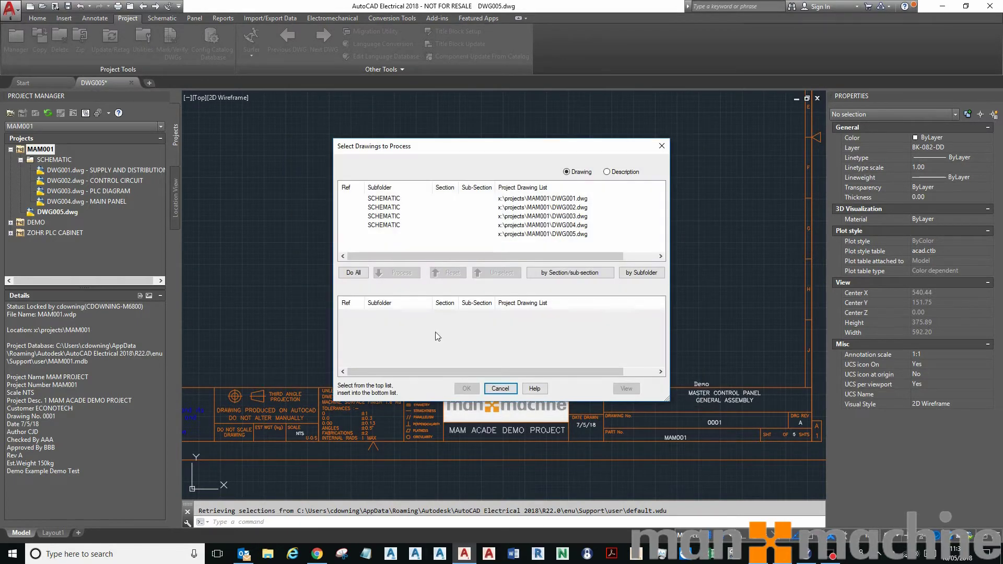
left_click(355, 273)
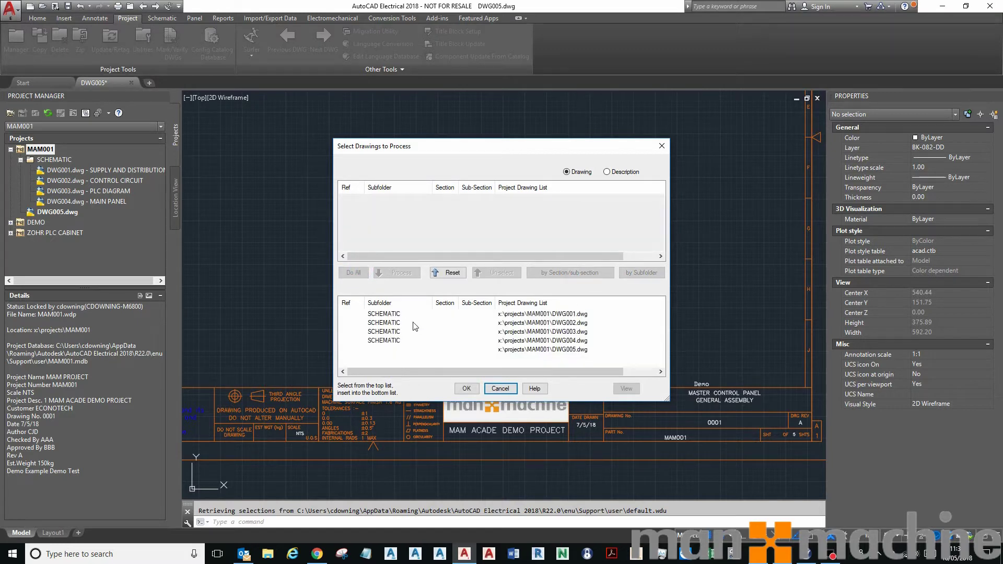
left_click(468, 390)
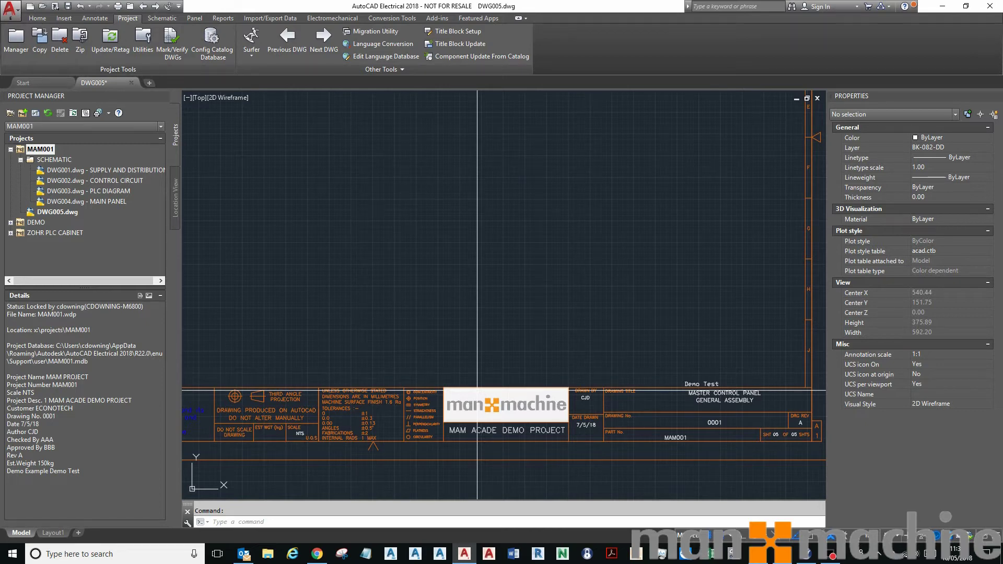
middle_click(415, 143)
middle_click(416, 143)
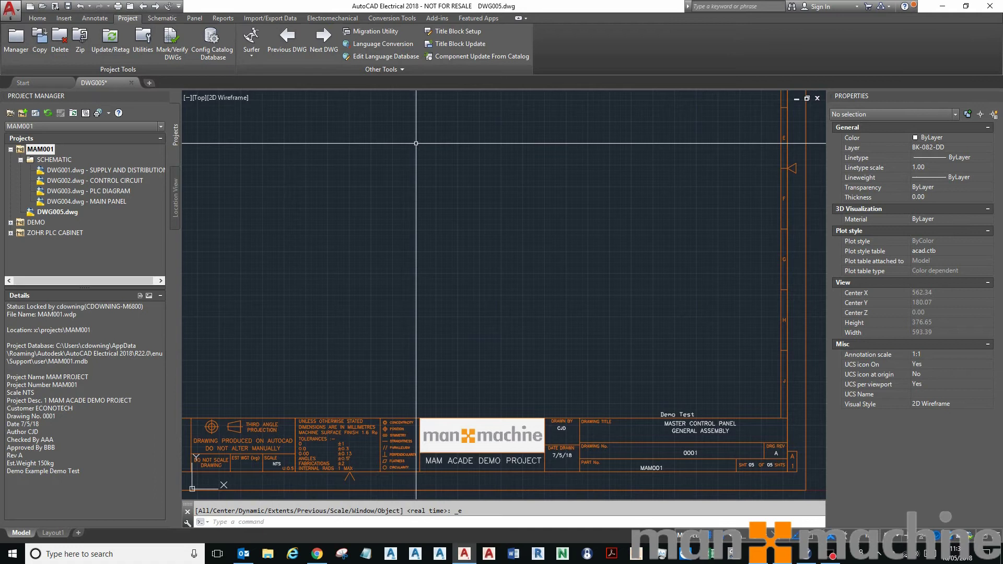